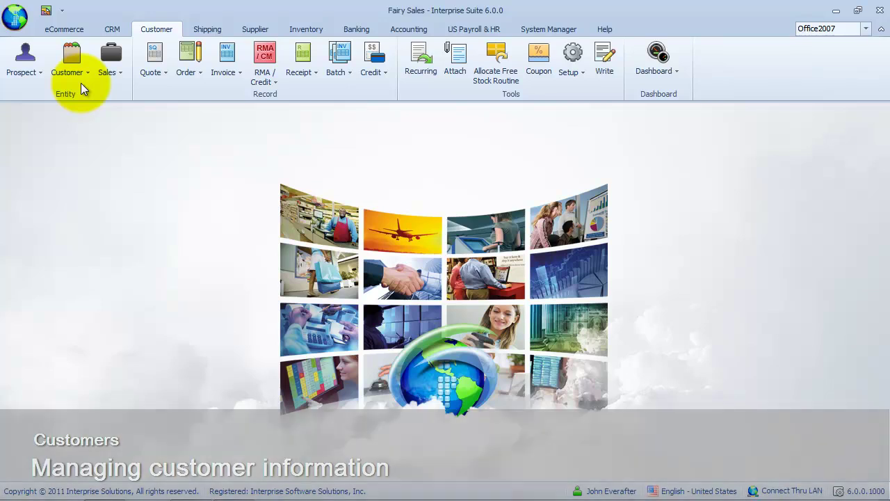
- Open the customer search and look through the ship-to, my customers and inactive customers lists
click(77, 73)
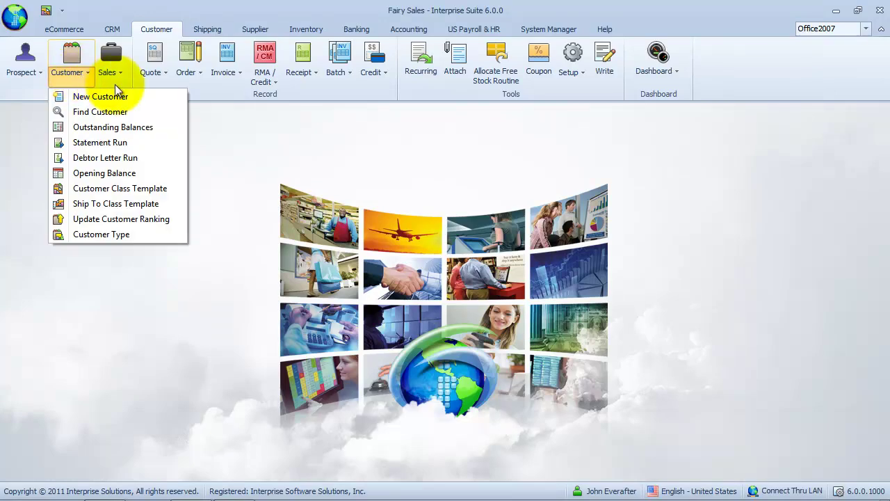
click(138, 108)
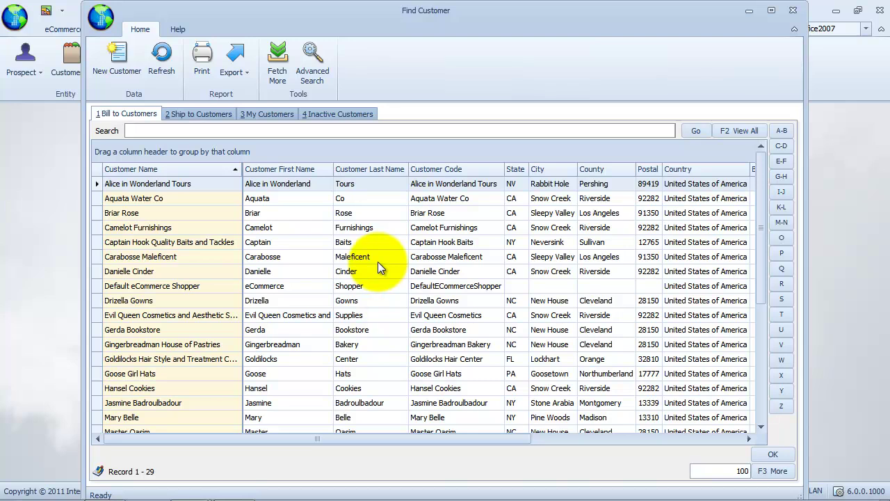
click(201, 114)
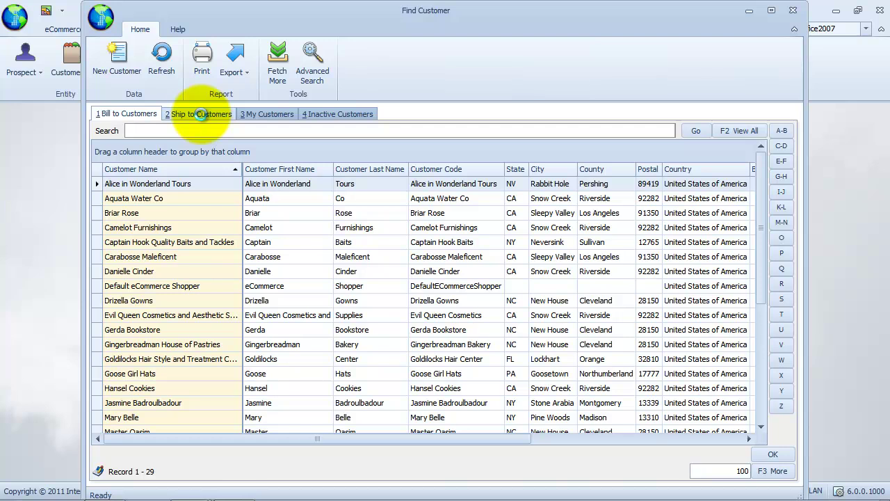
click(264, 114)
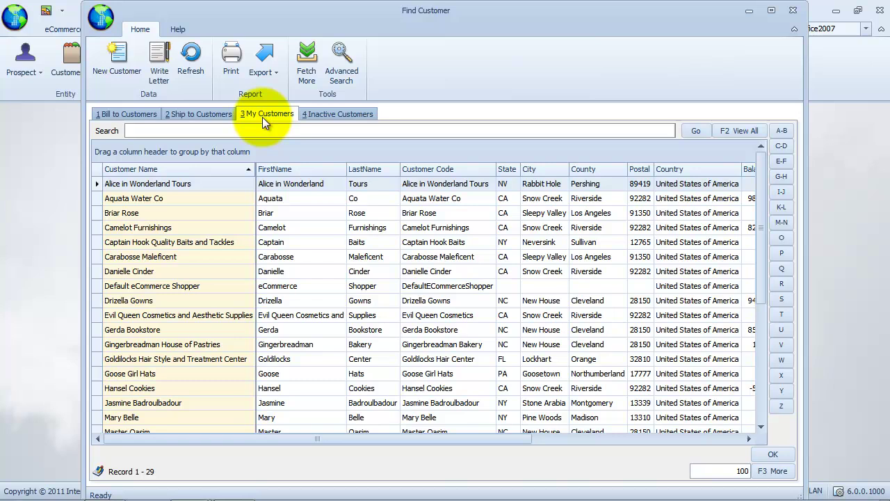
click(318, 117)
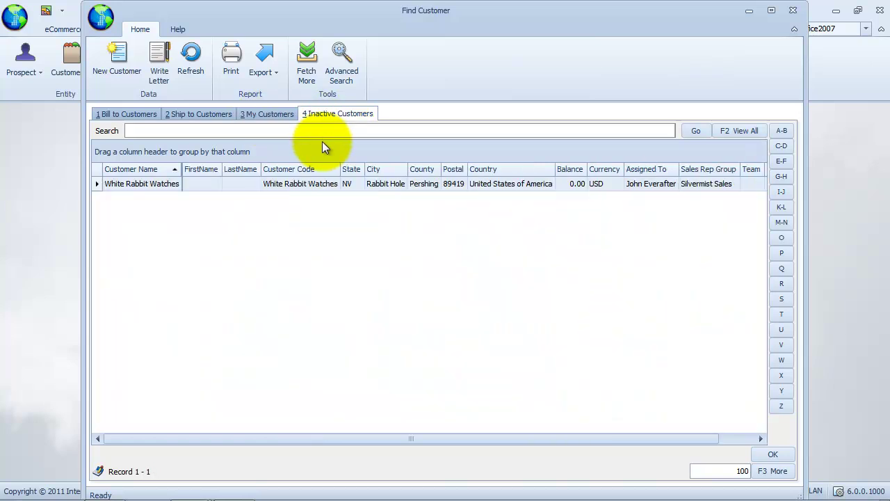
- Open the customer record of Alice in Wonderland Tours from the bill-to customers list
click(132, 116)
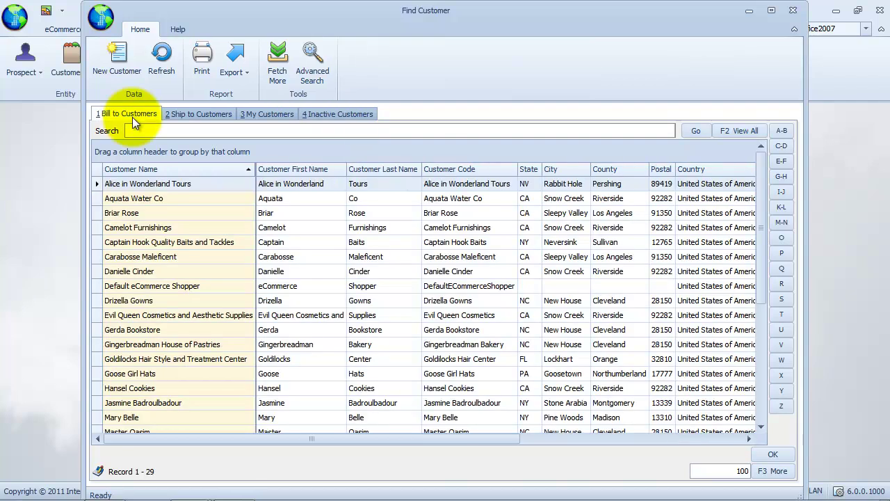
click(201, 184)
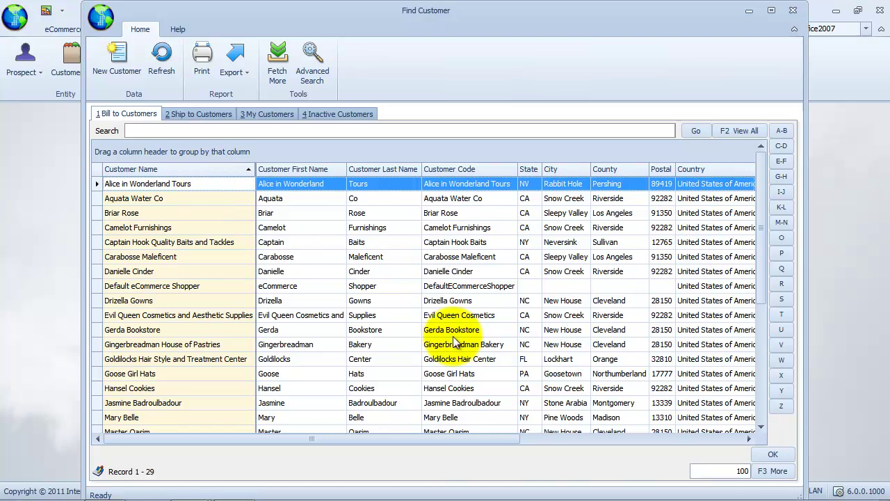
click(765, 451)
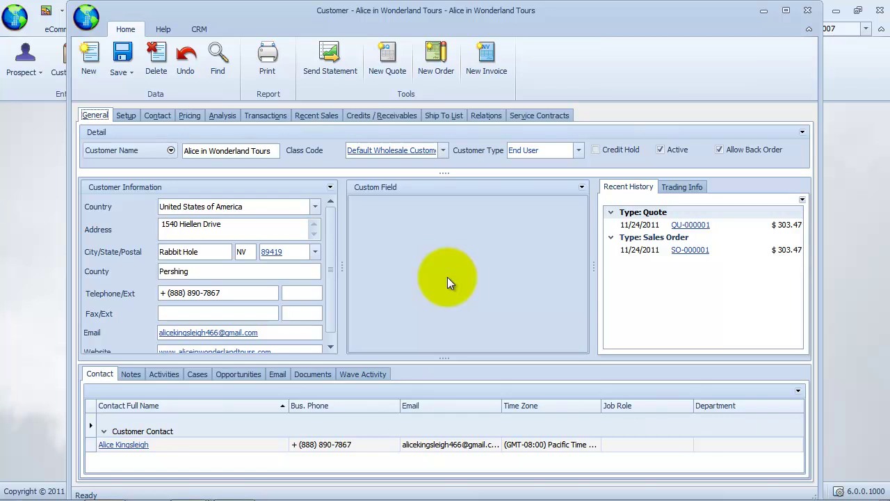
- Check which name parts can be shown for the customer name without choosing another one
click(275, 152)
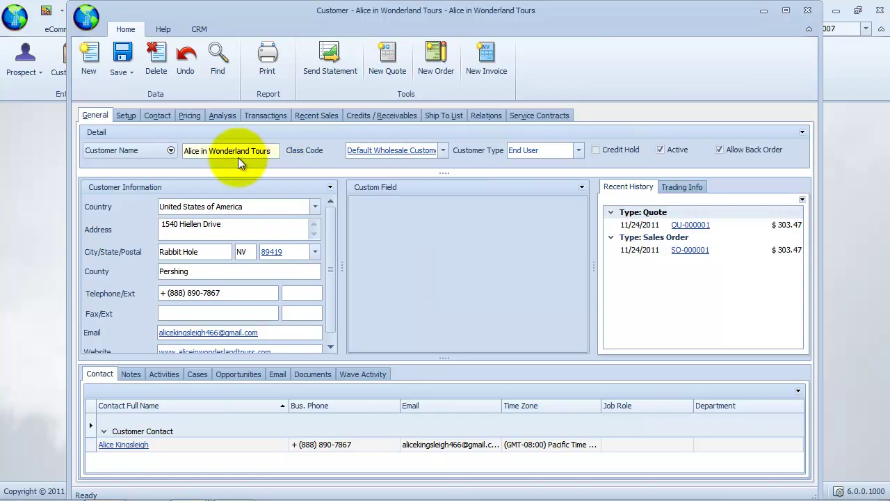
click(171, 151)
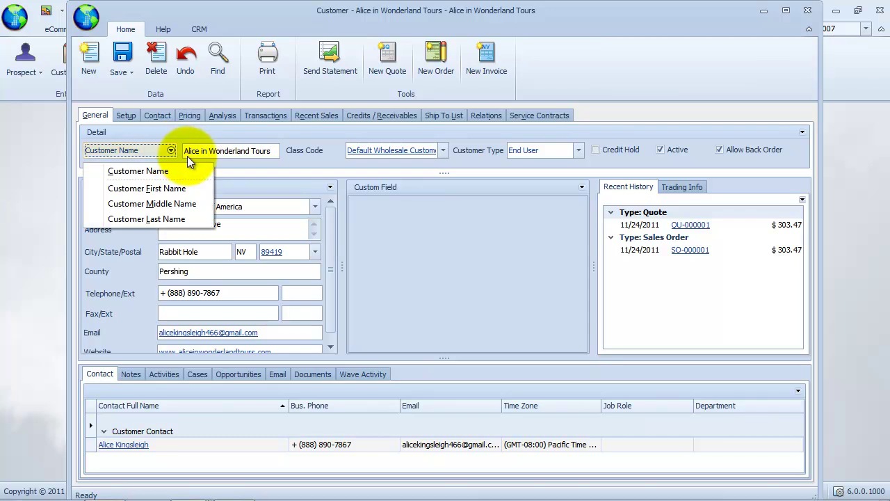
click(275, 151)
- Find the Merchant Class by searching for "merchant" in the class codes and apply it to the customer
click(445, 155)
click(446, 156)
click(446, 154)
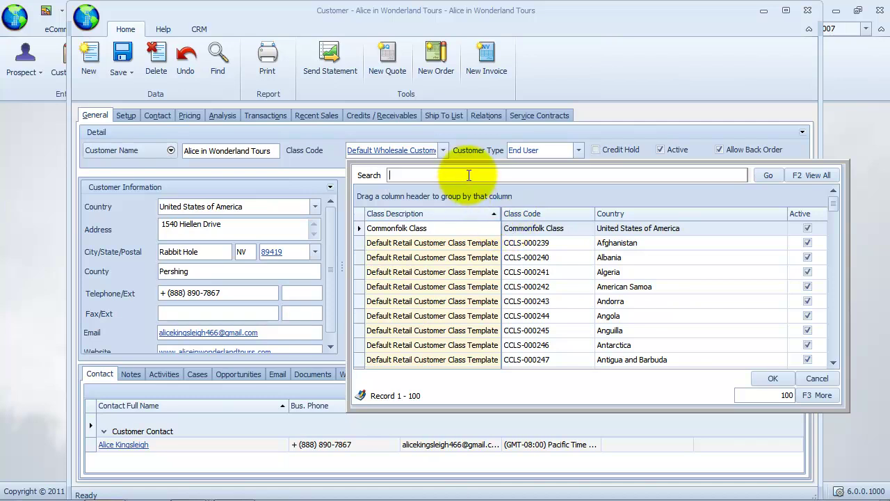
text(merchant)
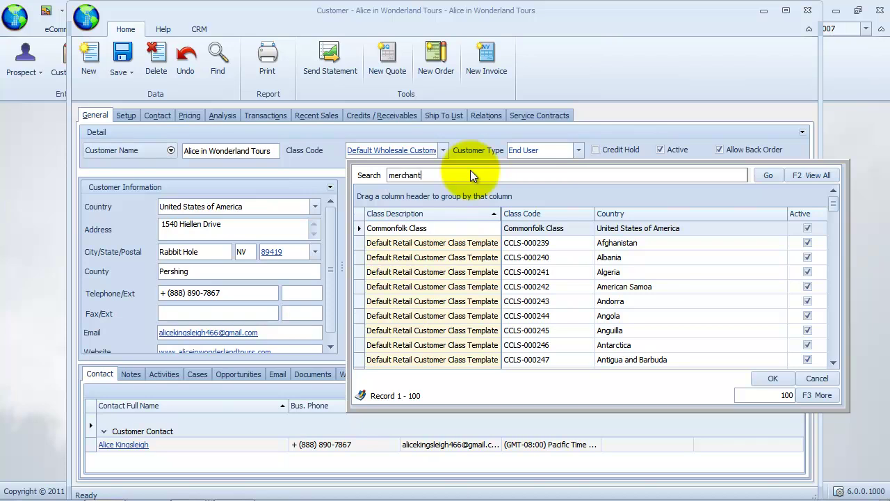
key(Return)
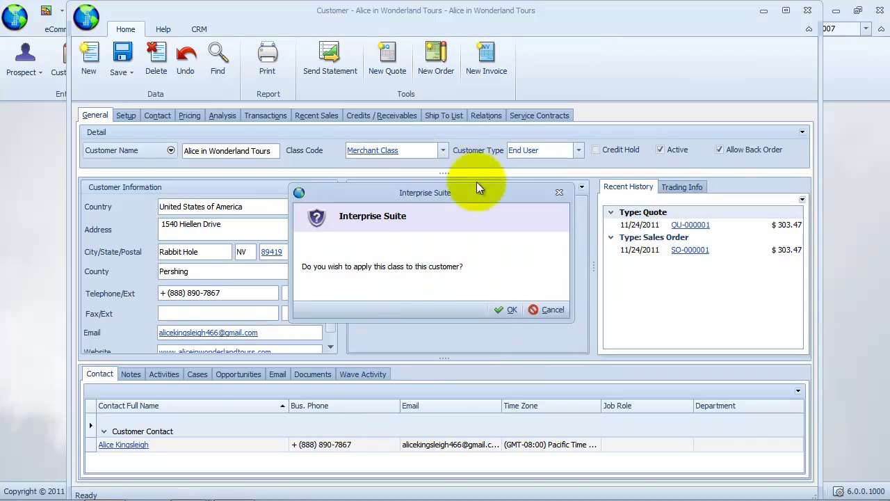
click(512, 310)
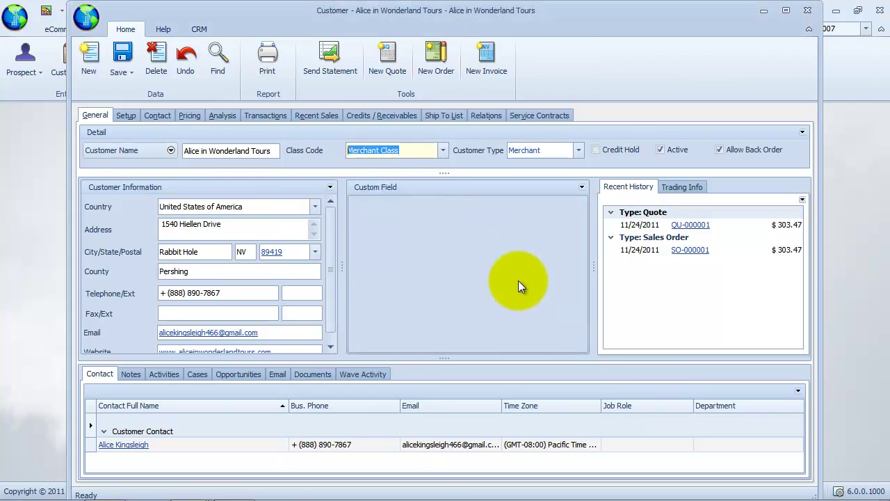
- Review the available customer types without picking one, and look over the customer's address and contact information
click(578, 149)
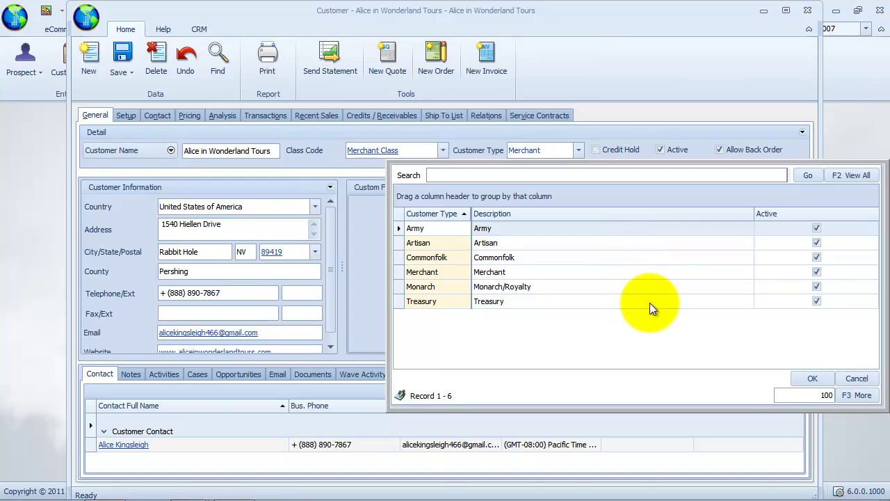
click(857, 377)
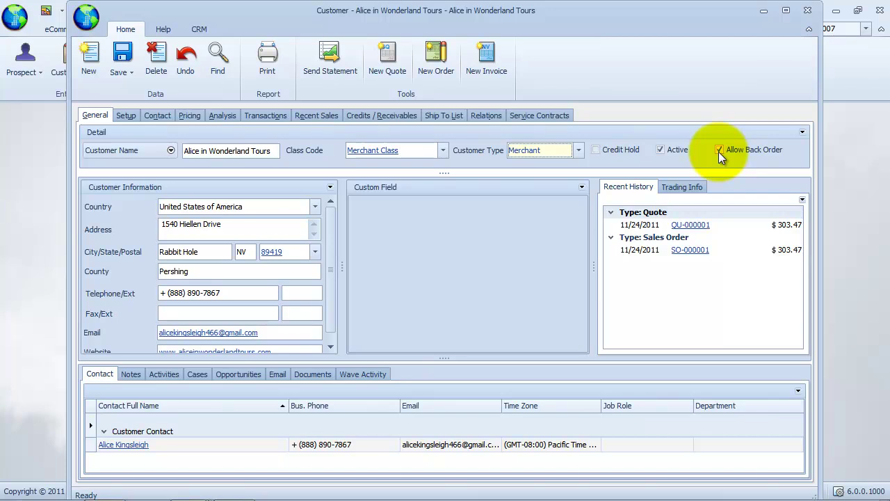
click(293, 208)
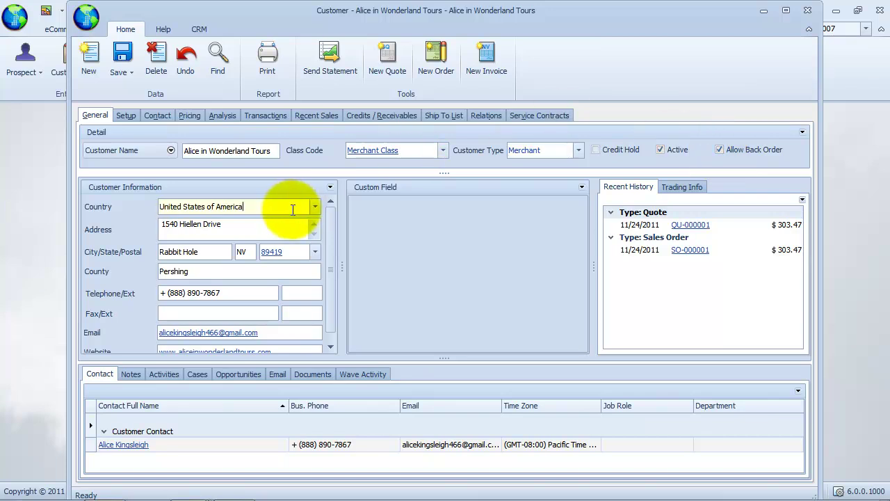
scroll(331, 224, down, 1)
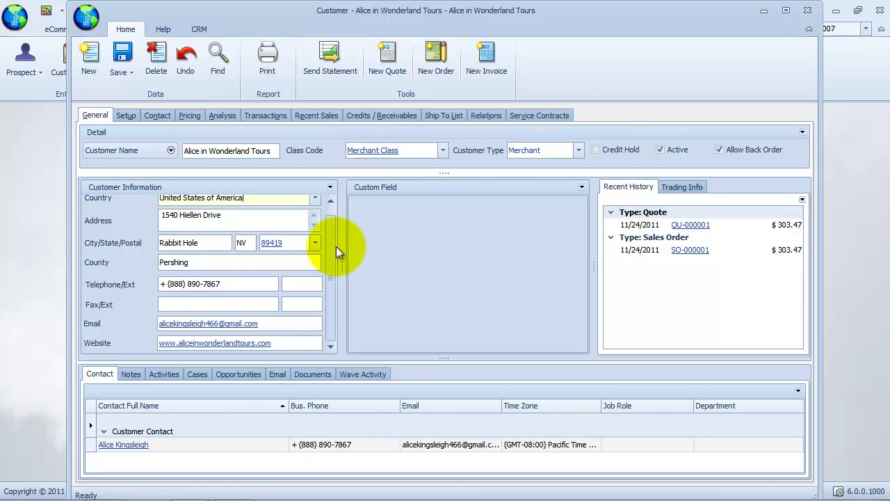
scroll(333, 234, up, 1)
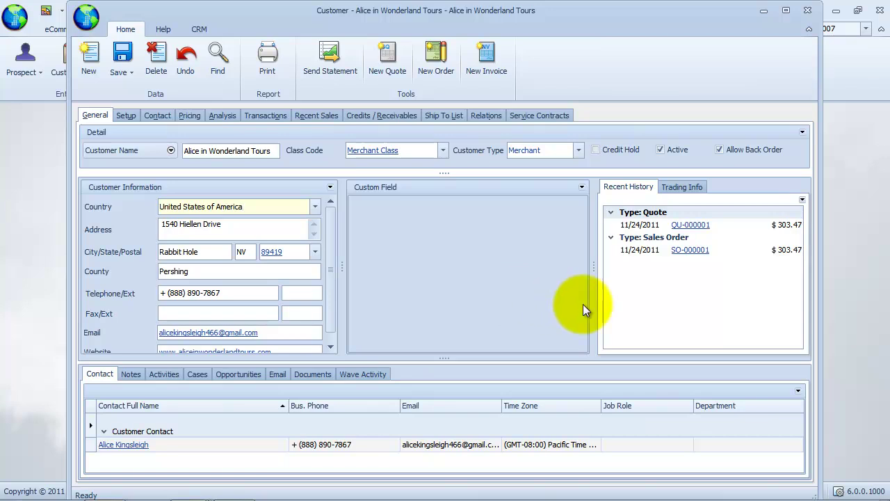
- View the sales order in the customer's recent history, close it, and examine the customer's trading info
click(676, 303)
click(692, 253)
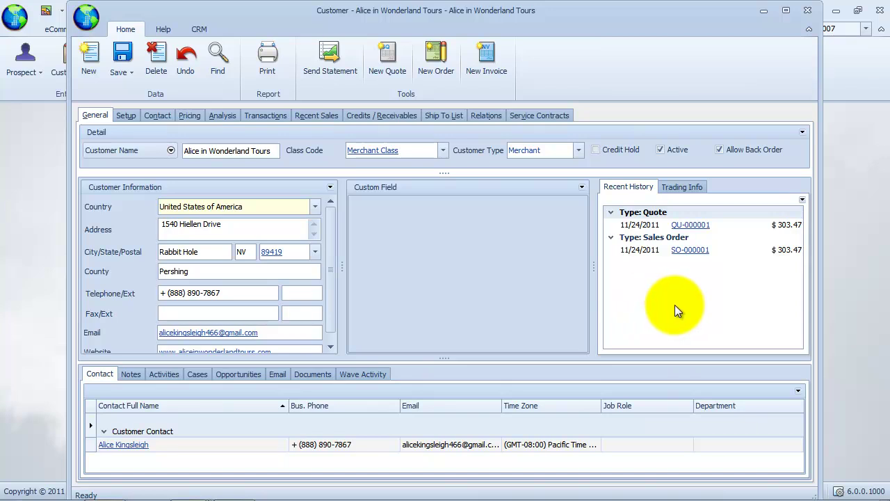
click(691, 252)
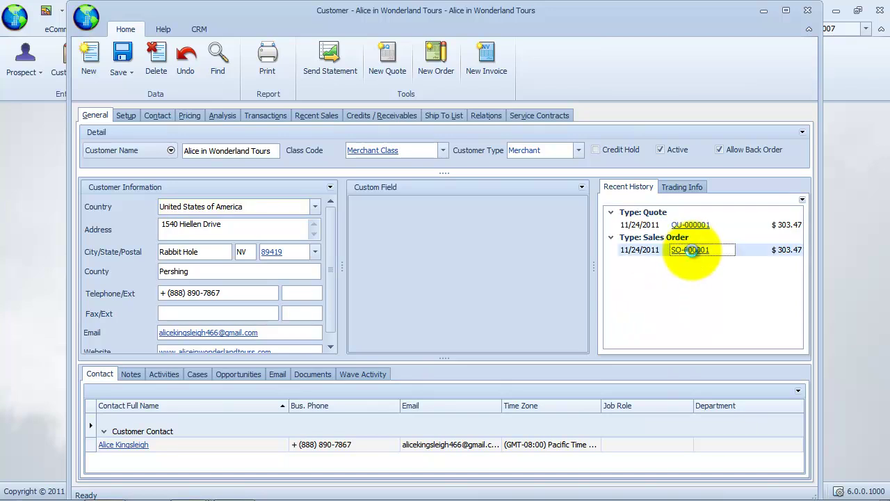
double_click(692, 250)
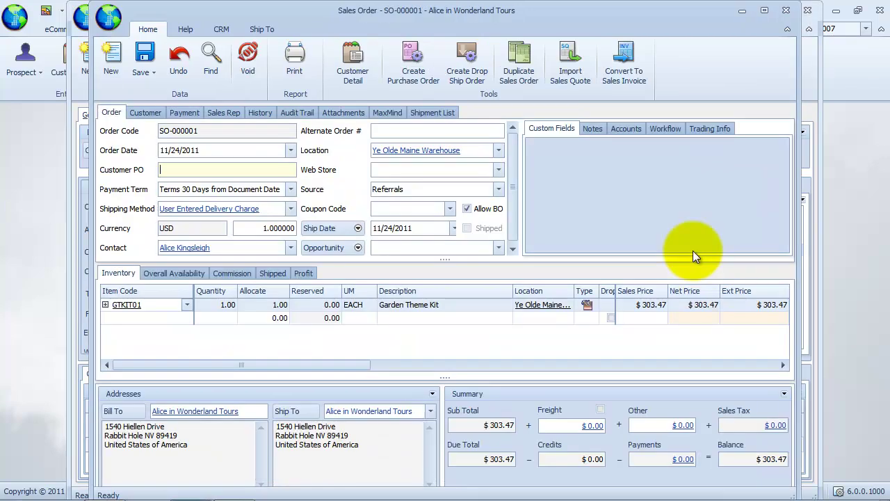
key(Escape)
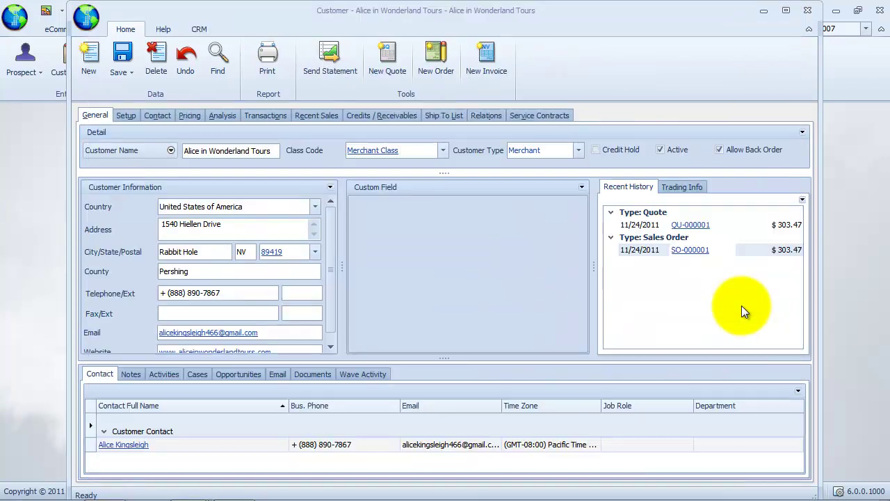
click(697, 187)
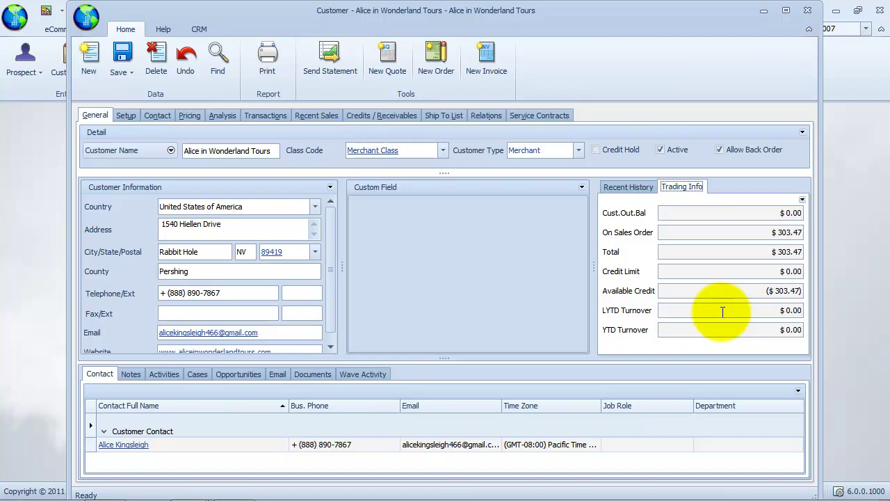
click(284, 459)
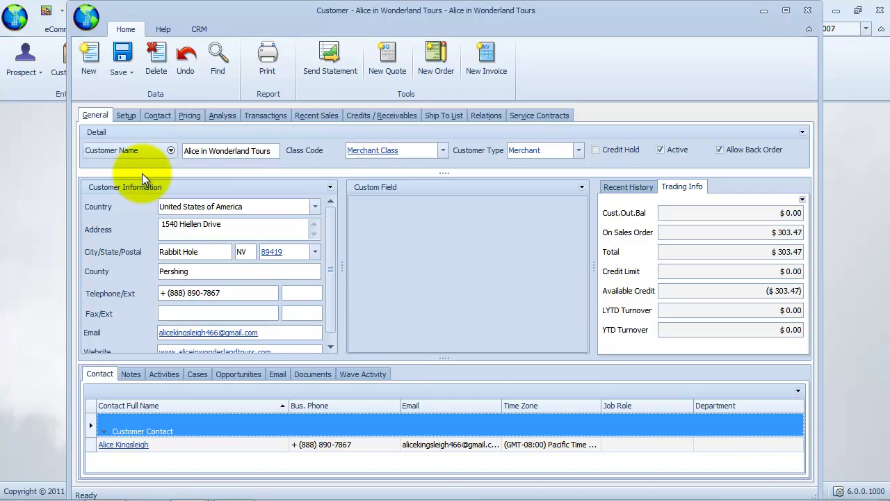
- Examine the customer's setup details for credit limit and source, and view the assignable users without changing the assignment
click(128, 117)
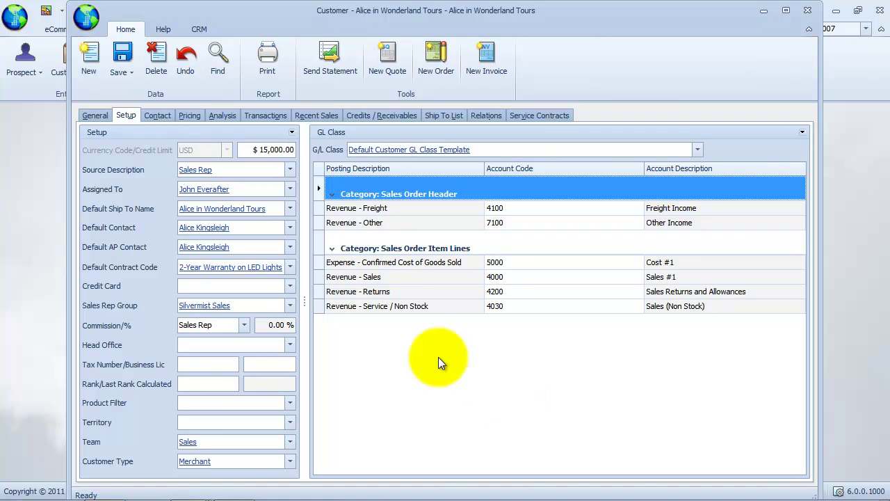
click(254, 149)
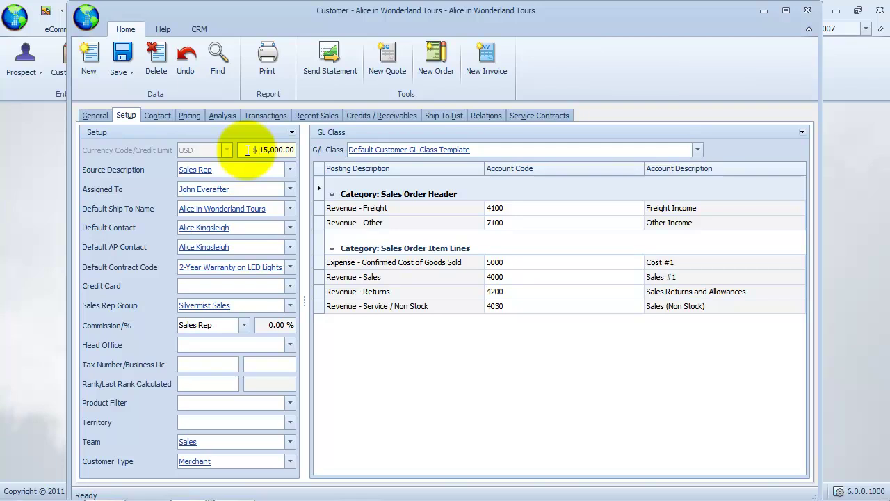
click(258, 169)
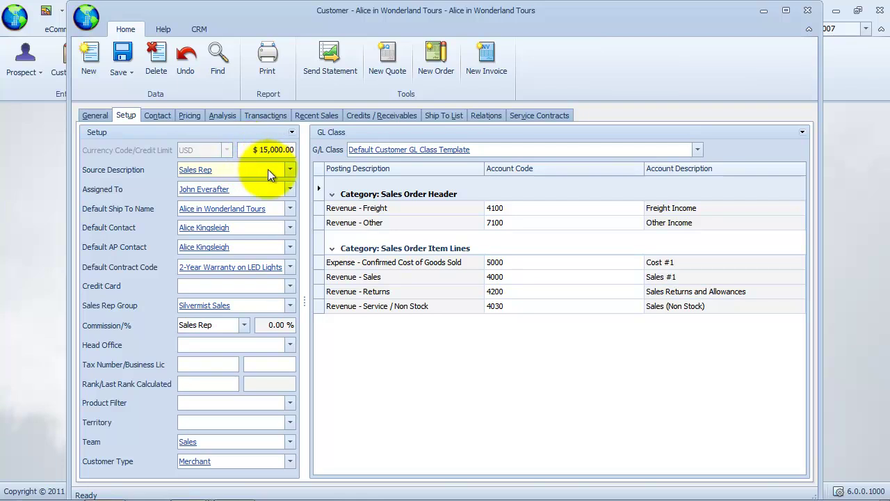
click(290, 188)
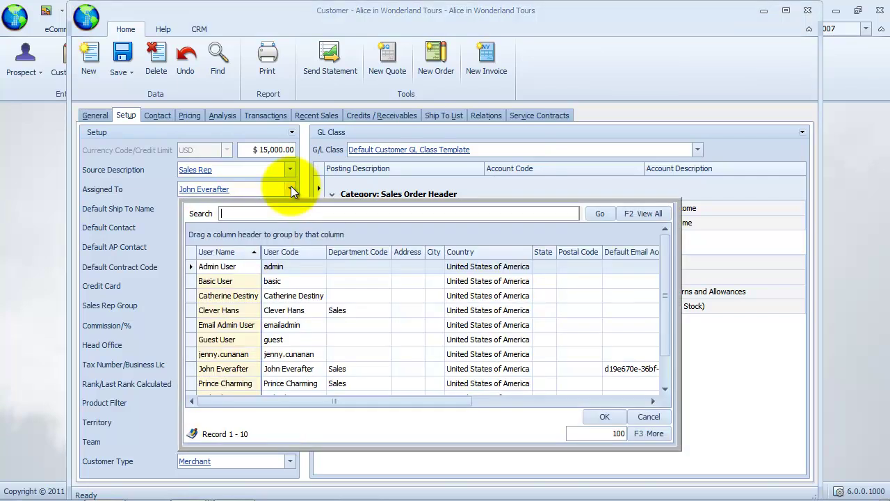
click(654, 416)
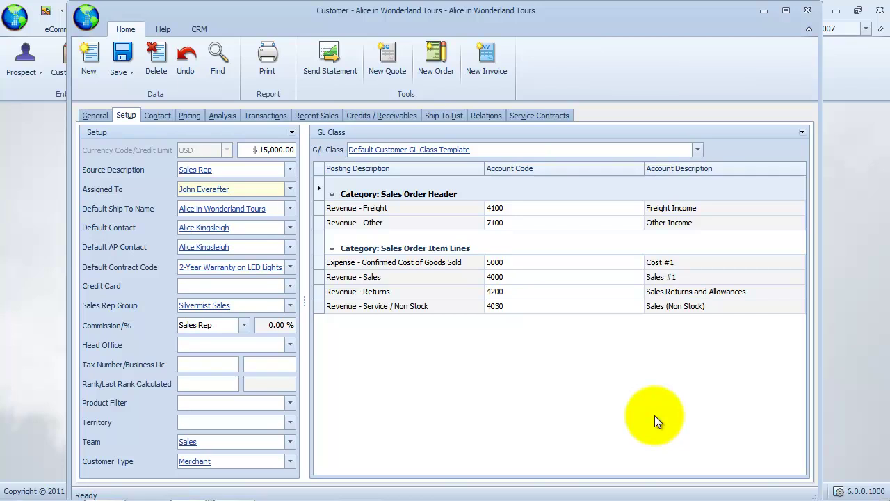
- View the choices for the default ship-to name and default contact without changing them, and check the credit card field
click(291, 211)
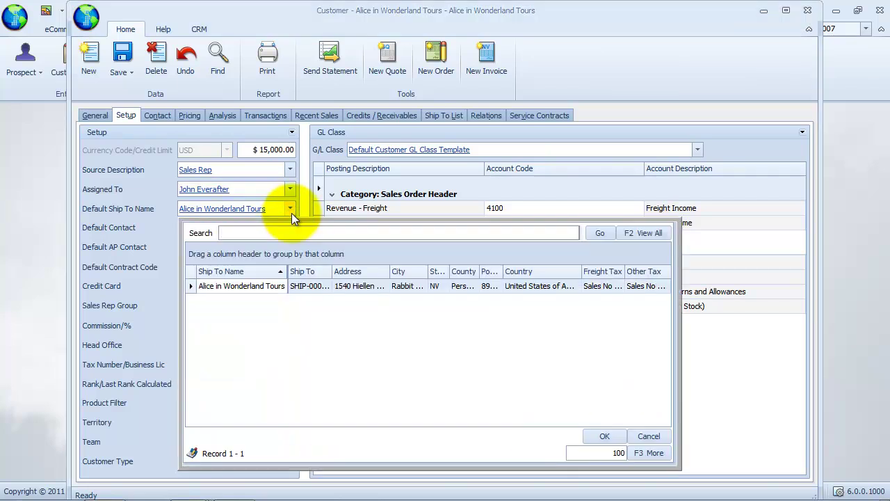
click(661, 436)
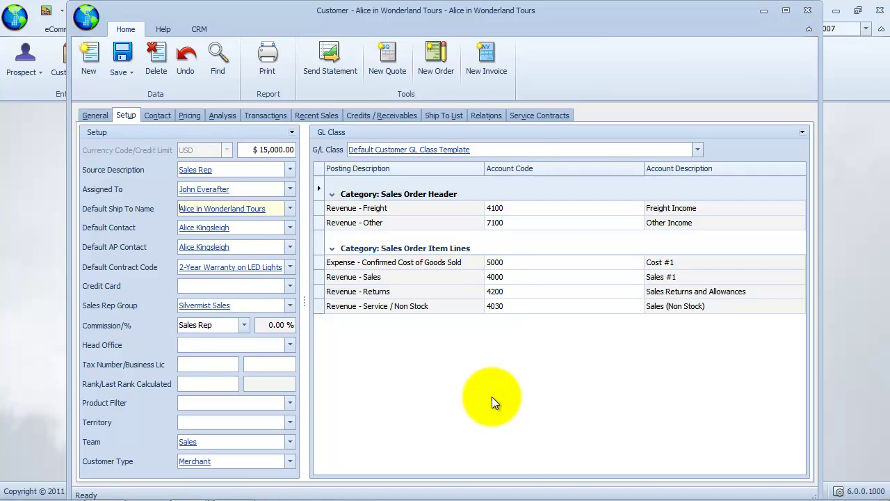
click(290, 228)
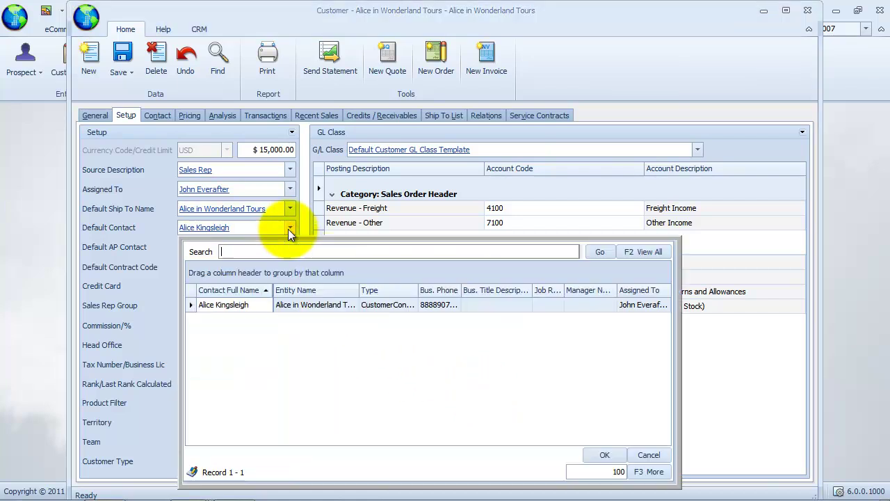
click(650, 455)
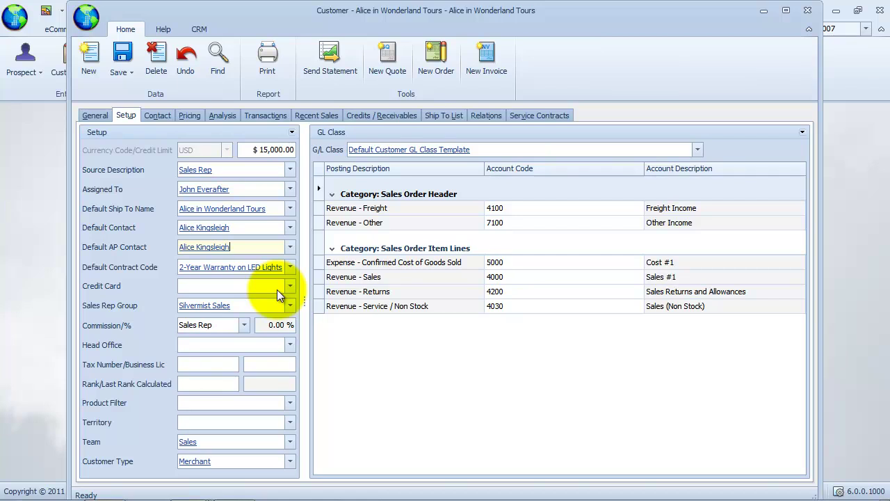
click(278, 287)
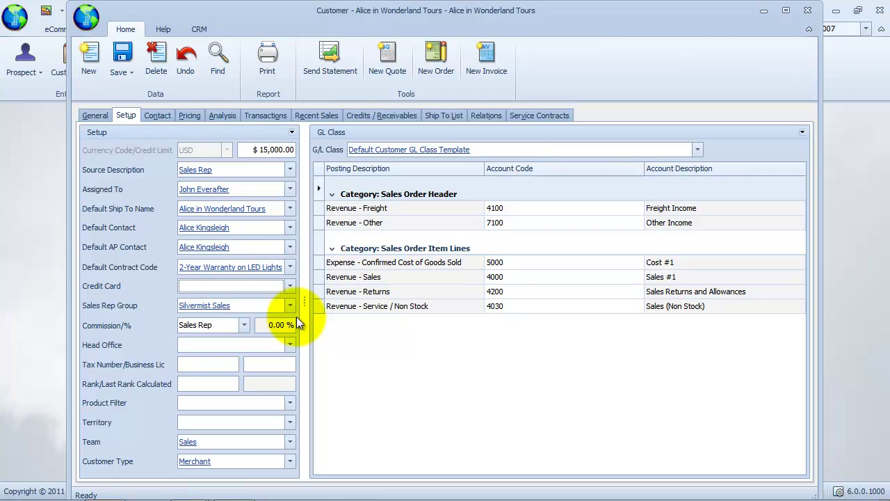
- View the available sales rep groups and commission sources in the customer's setup without changing either one
click(295, 307)
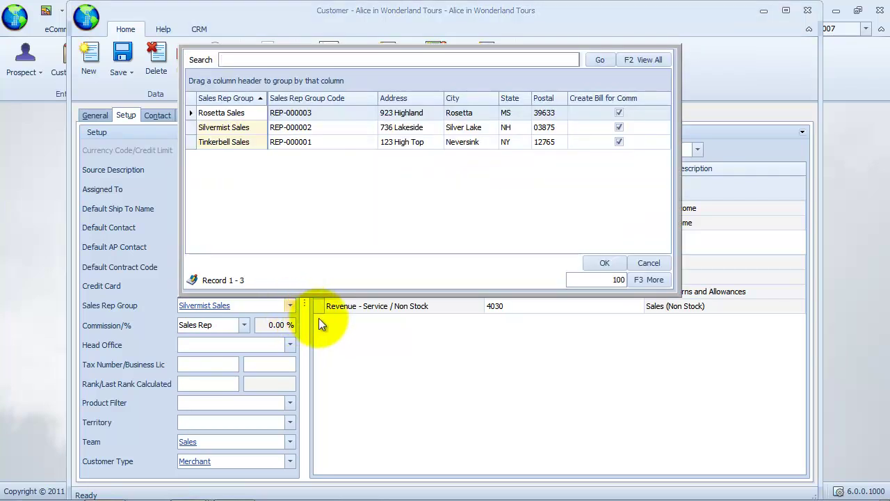
key(Escape)
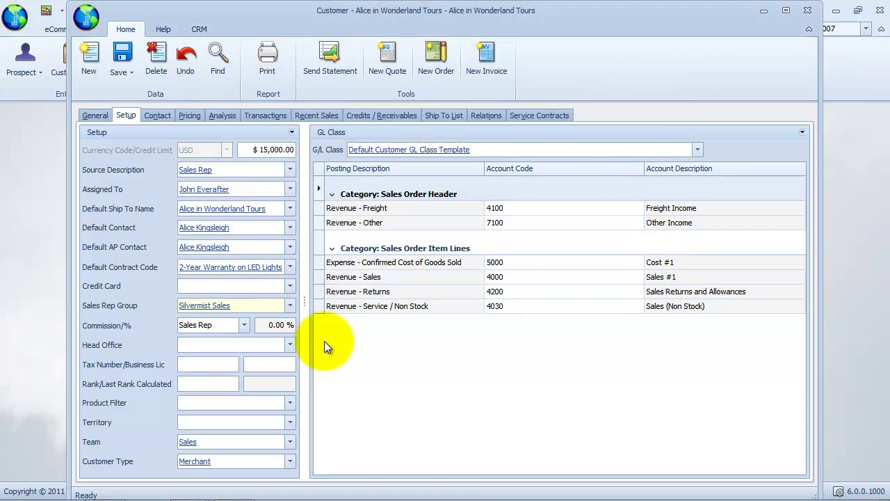
click(245, 324)
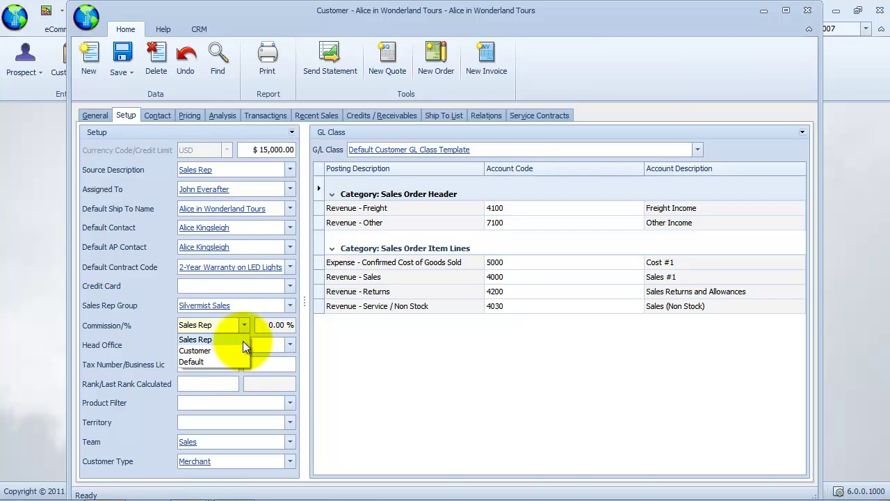
click(348, 352)
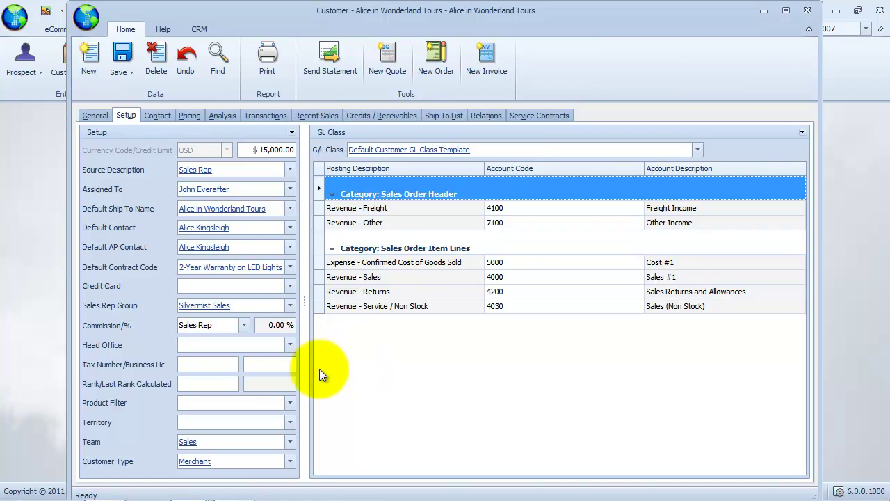
- Set the customer's head office to Alice in Wonderland Tours
click(290, 345)
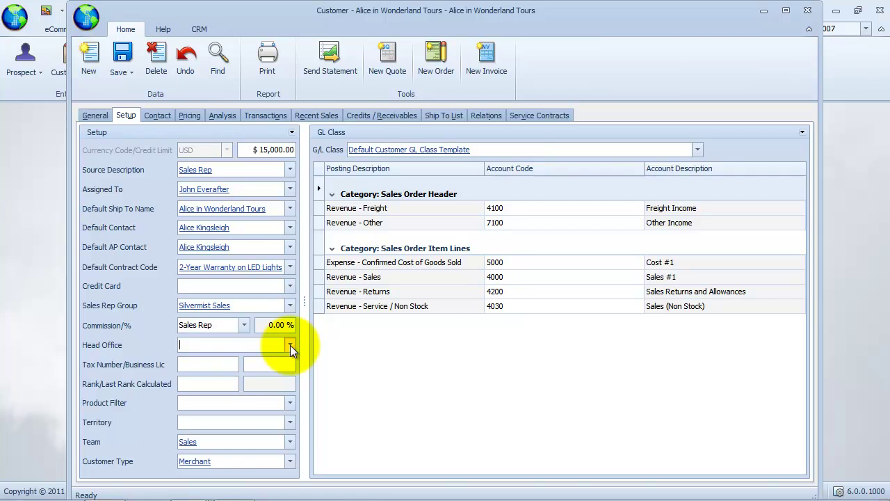
click(290, 345)
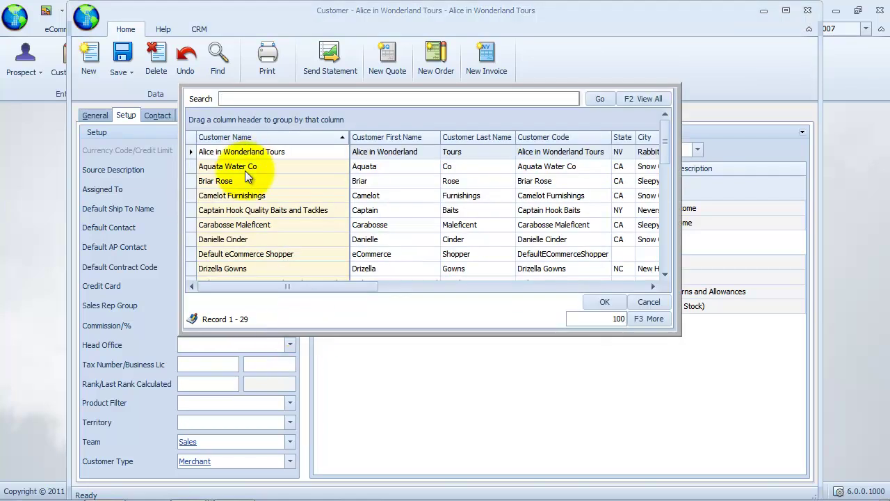
click(245, 152)
click(611, 303)
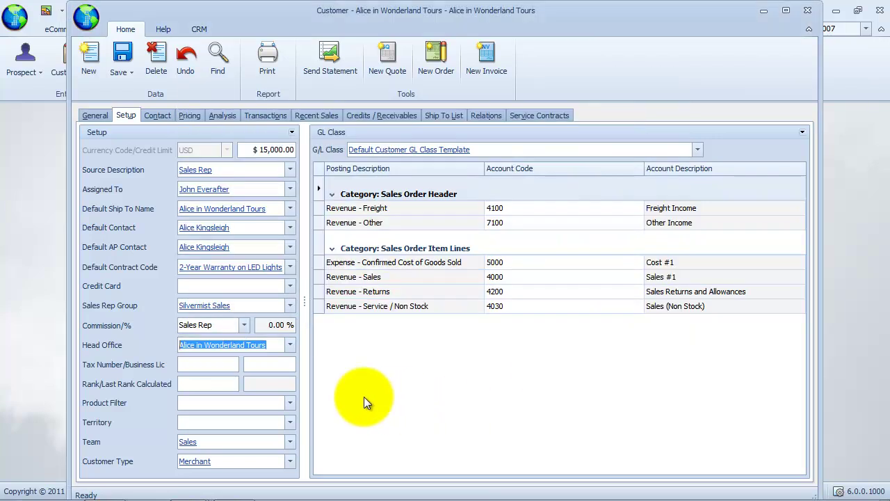
- Enter the customer's tax number and business licence number in the setup details
click(237, 364)
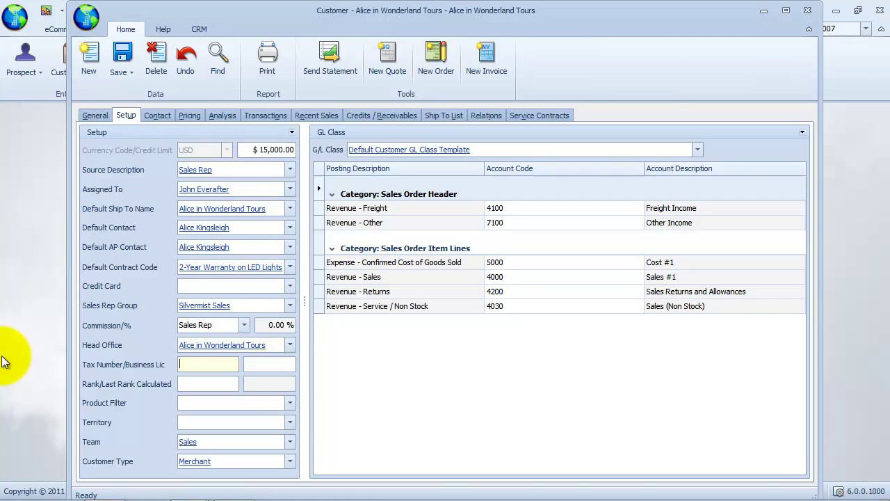
text(111 11)
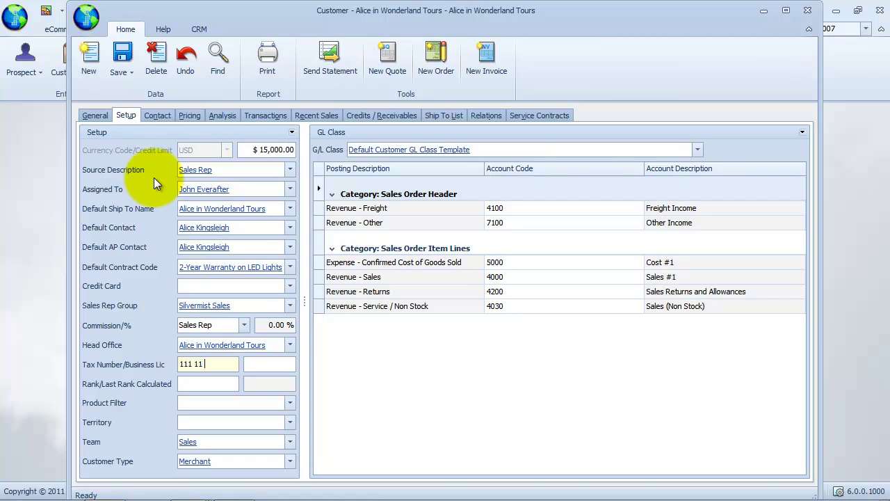
text( 11111)
click(271, 364)
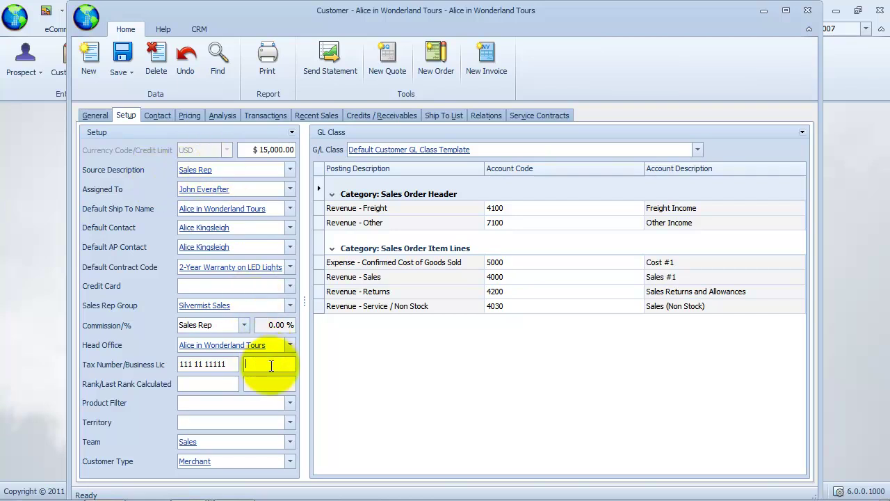
text(377)
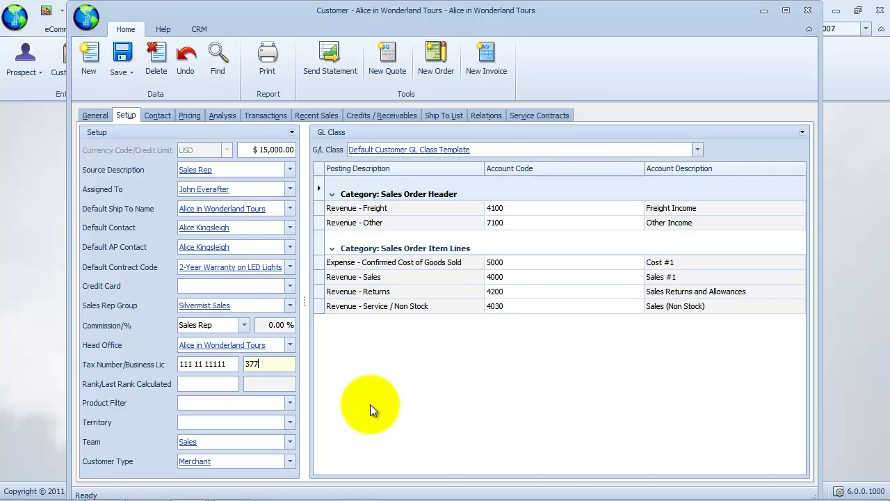
- Check which product filters are available for the customer without assigning one
click(261, 403)
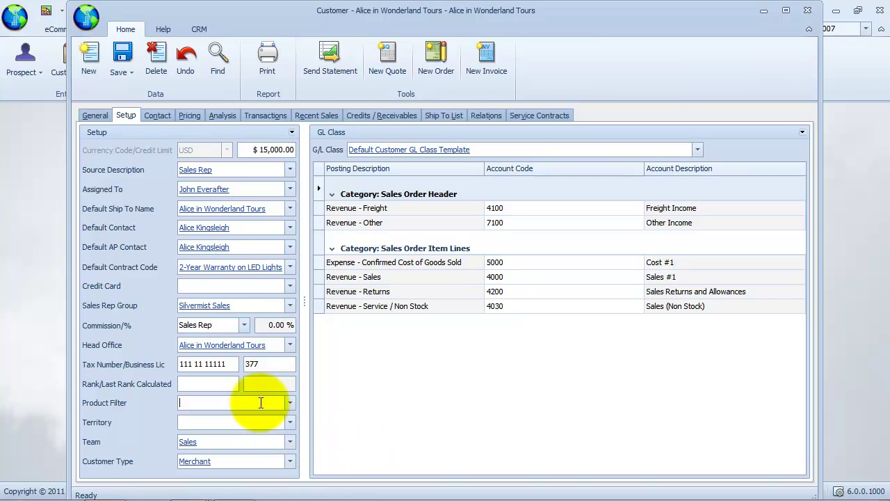
click(289, 402)
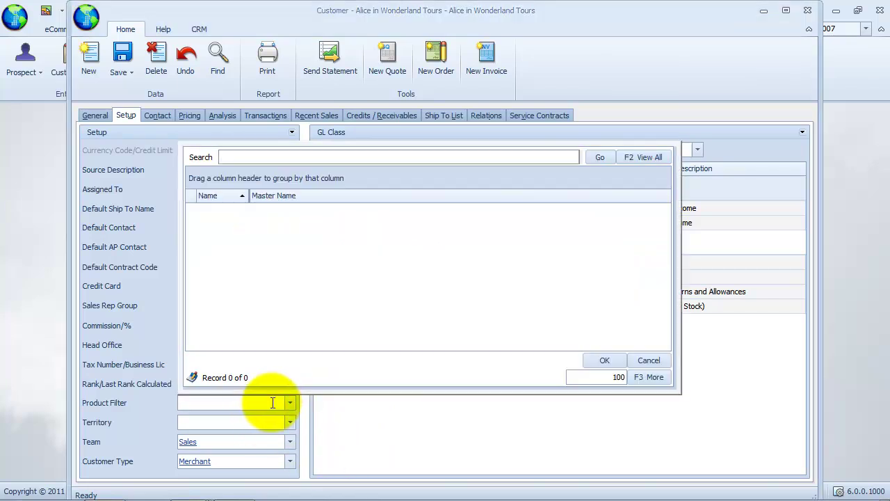
click(273, 402)
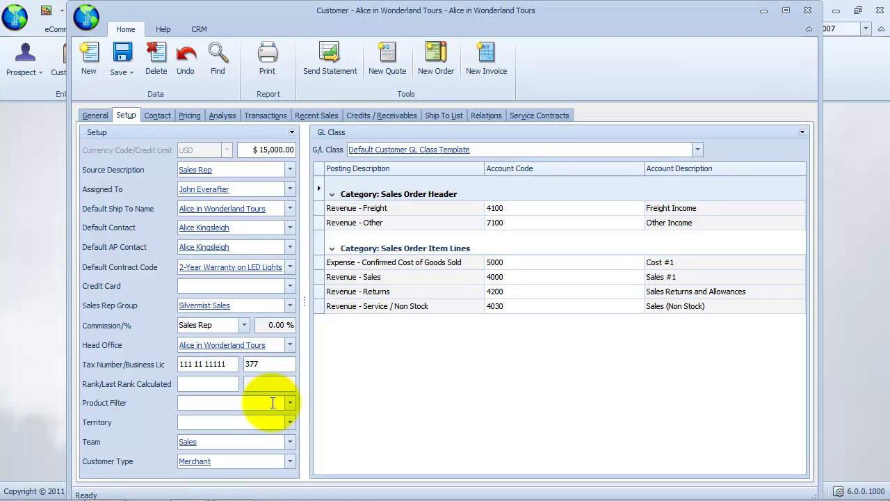
- Assign the customer to the Pine Woods territory
click(272, 423)
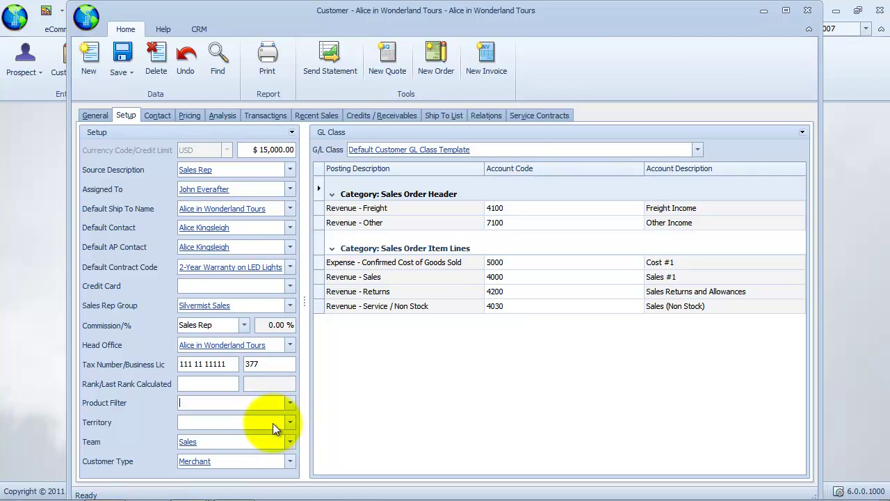
click(290, 423)
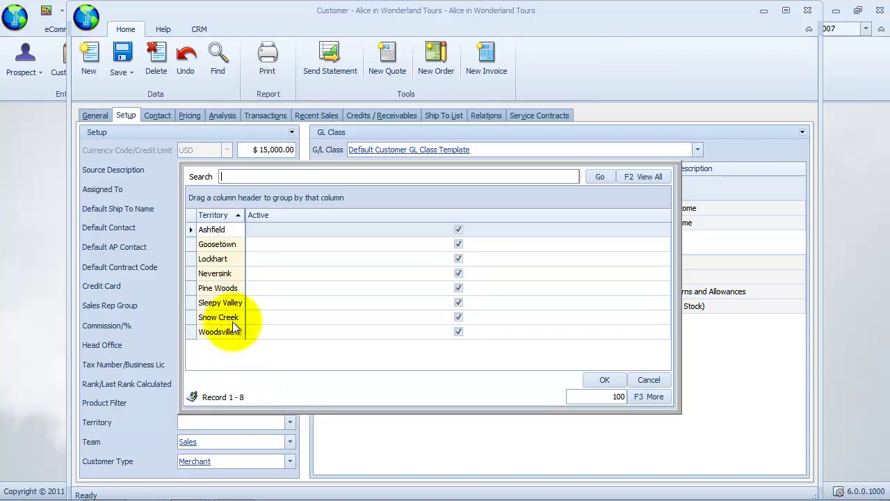
click(237, 287)
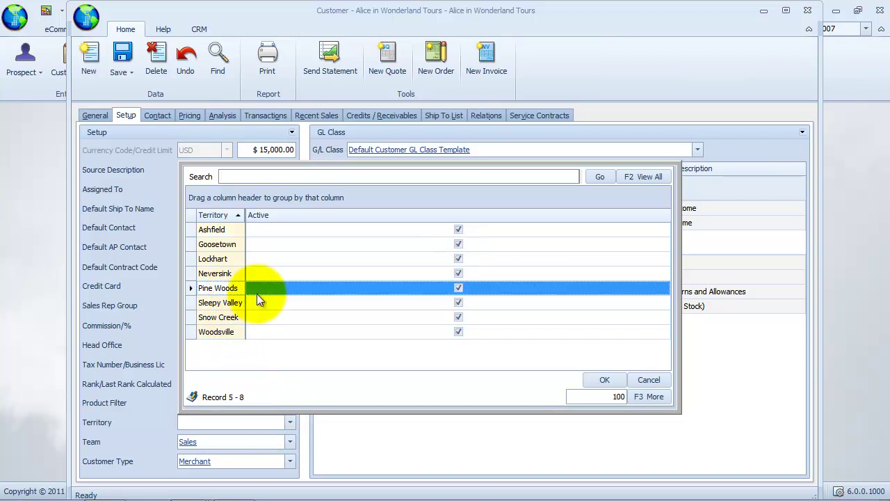
click(601, 380)
click(242, 423)
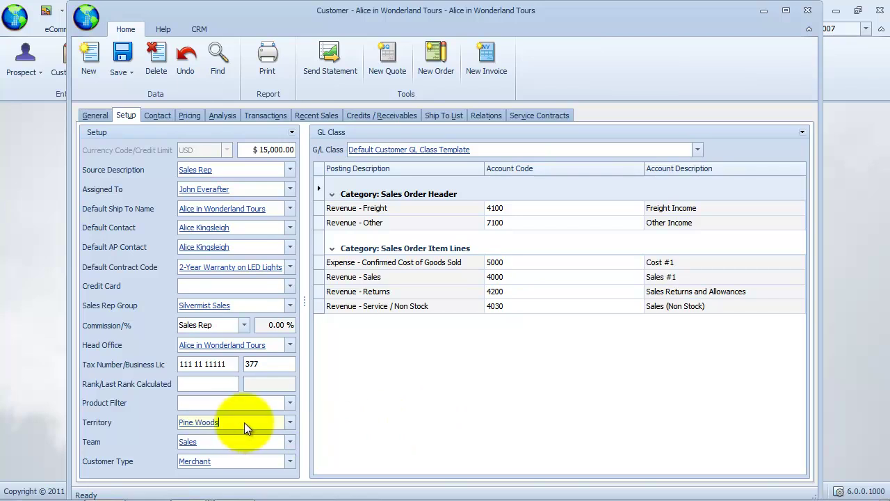
click(354, 468)
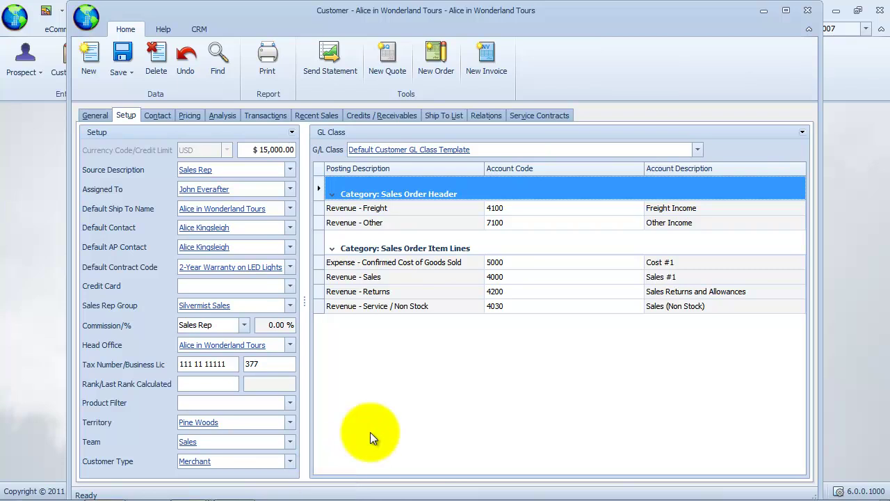
- Look through the account codes available for the Revenue - Service / Non Stock posting and cancel without changing it
click(553, 306)
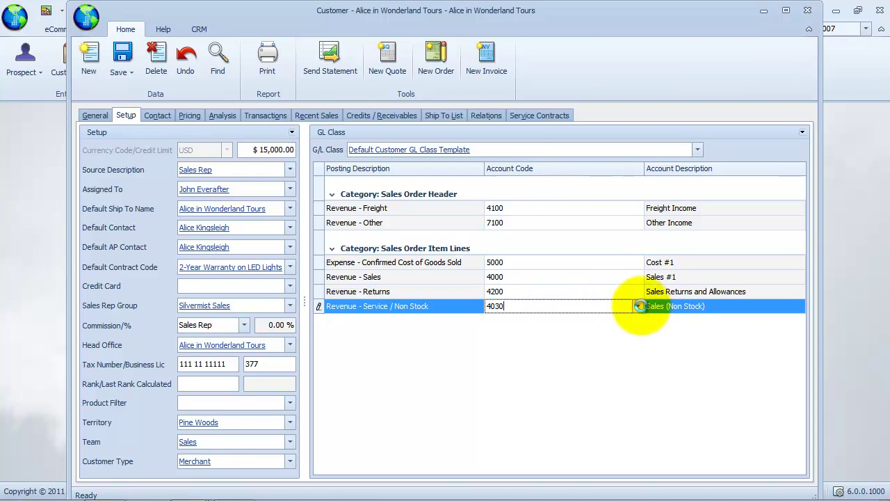
click(637, 306)
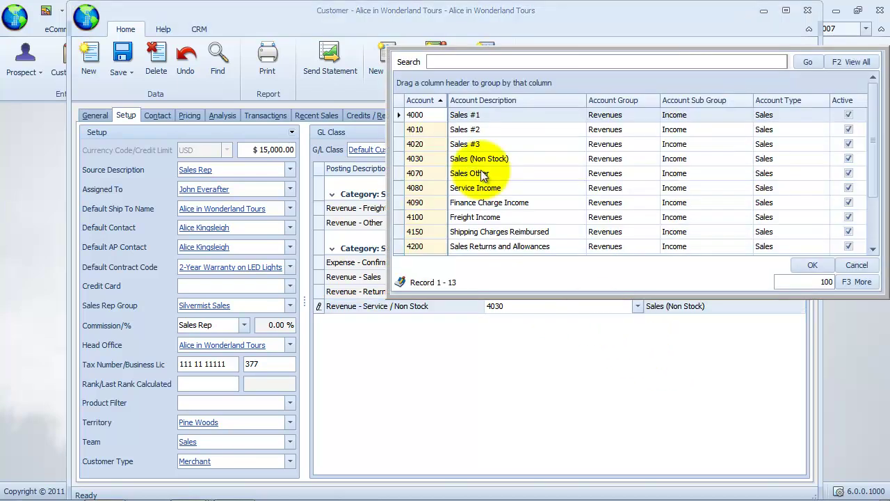
click(491, 130)
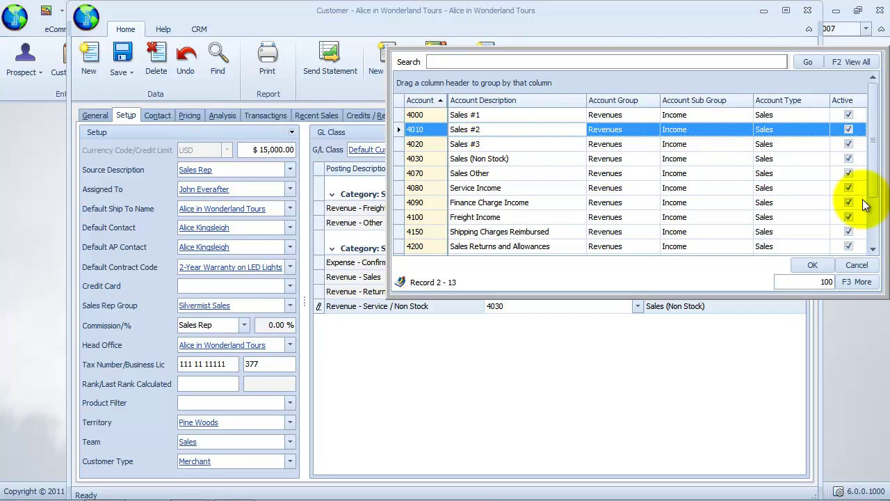
click(856, 265)
click(454, 426)
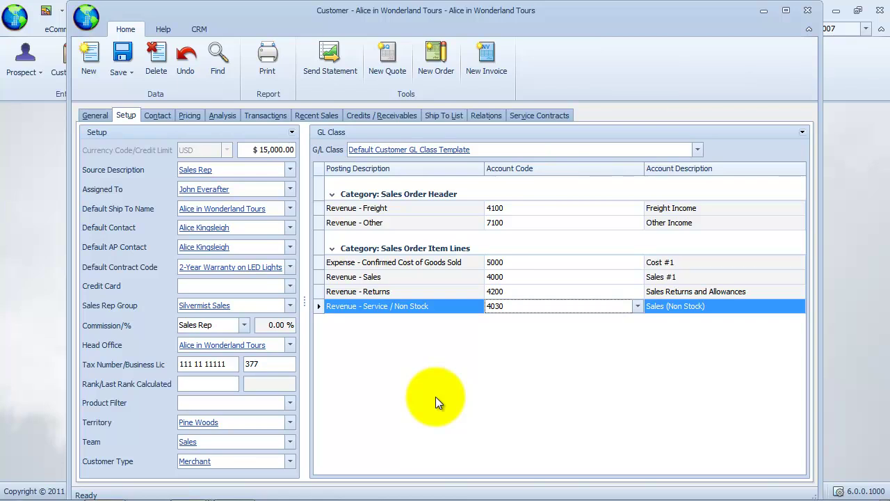
- Save the customer record and apply the change to all of its ship-to details
click(130, 73)
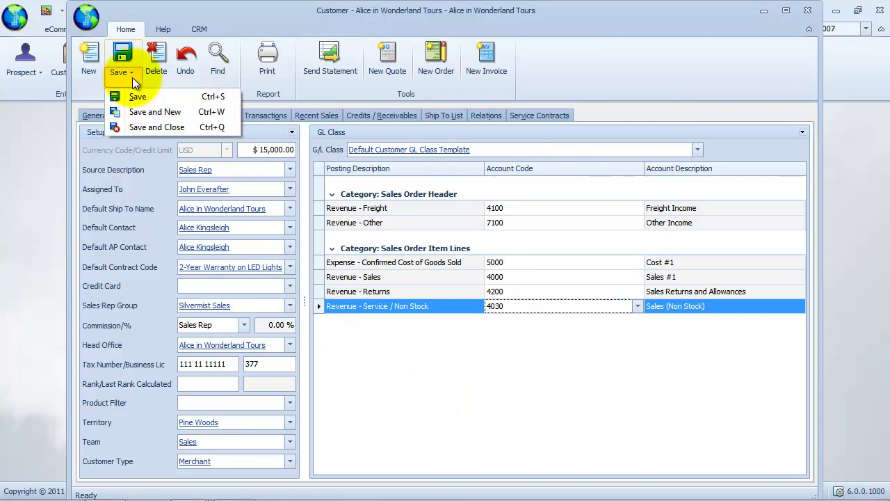
click(147, 96)
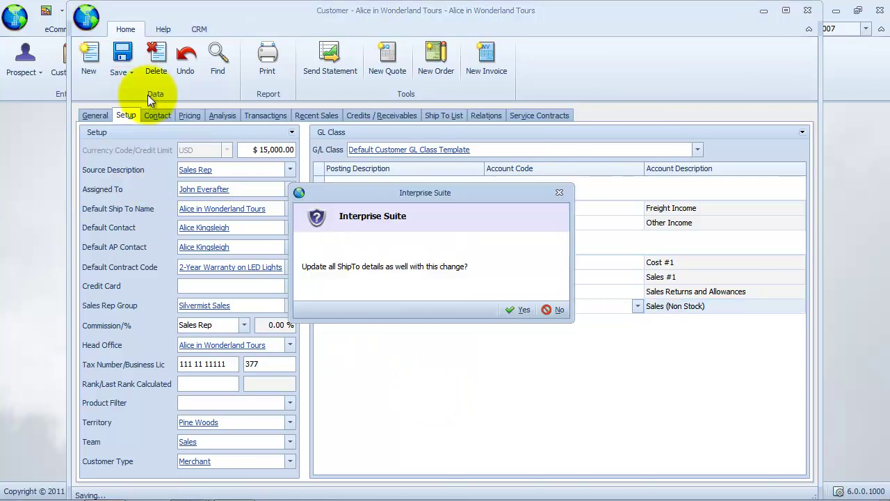
click(518, 310)
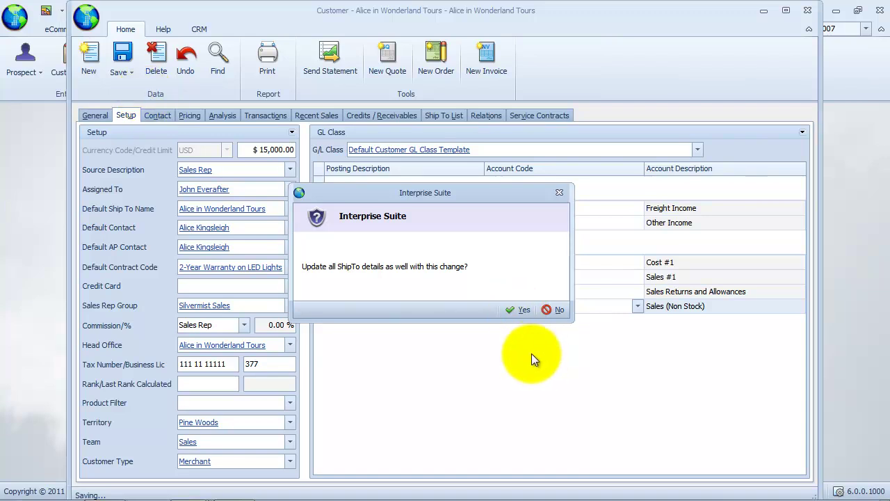
- Open the Alice in Wonderland Tours ship-to record and review its name, available class codes and address details
click(445, 115)
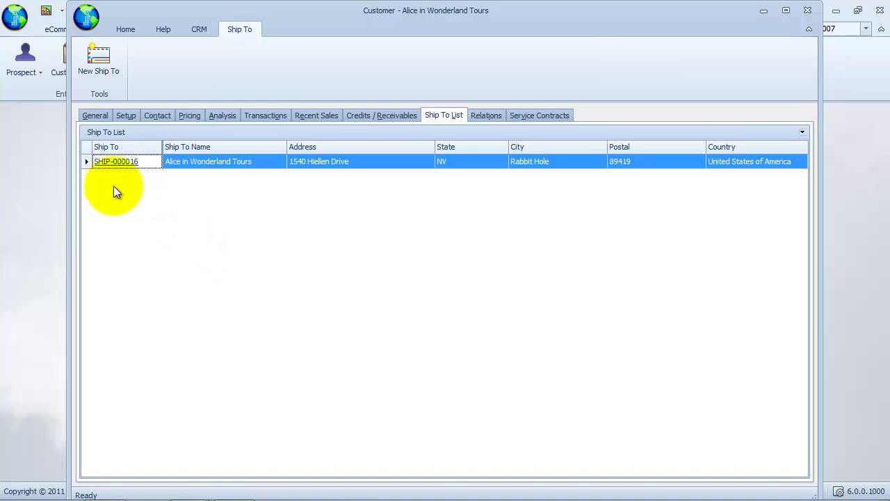
click(116, 164)
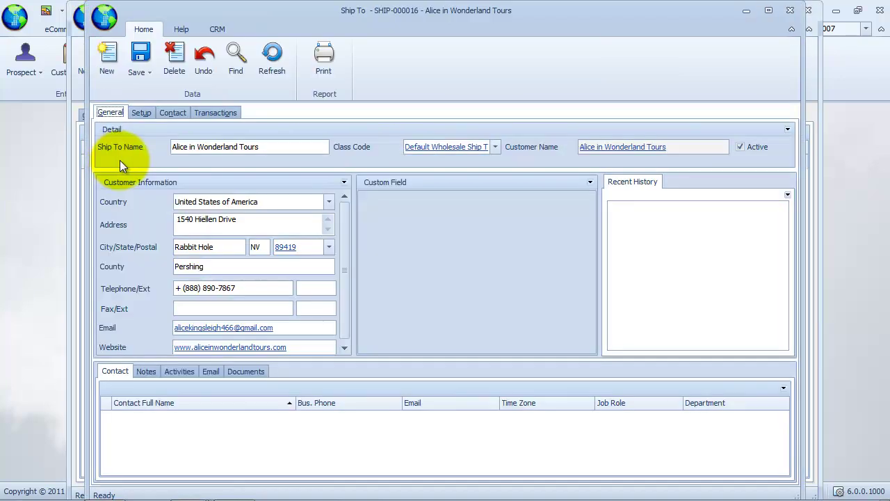
click(296, 147)
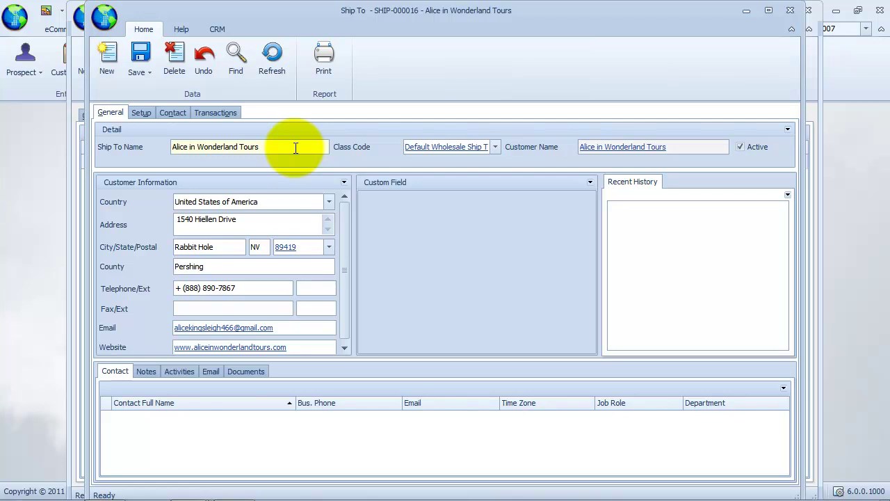
click(495, 148)
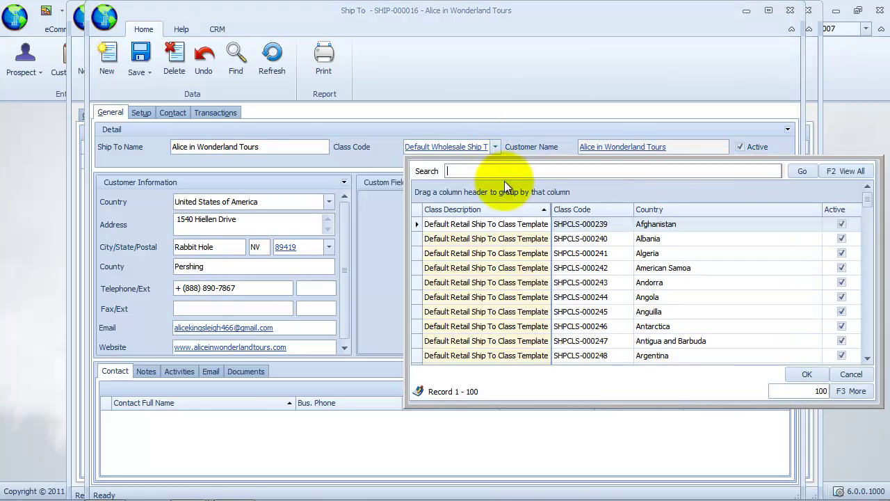
click(517, 128)
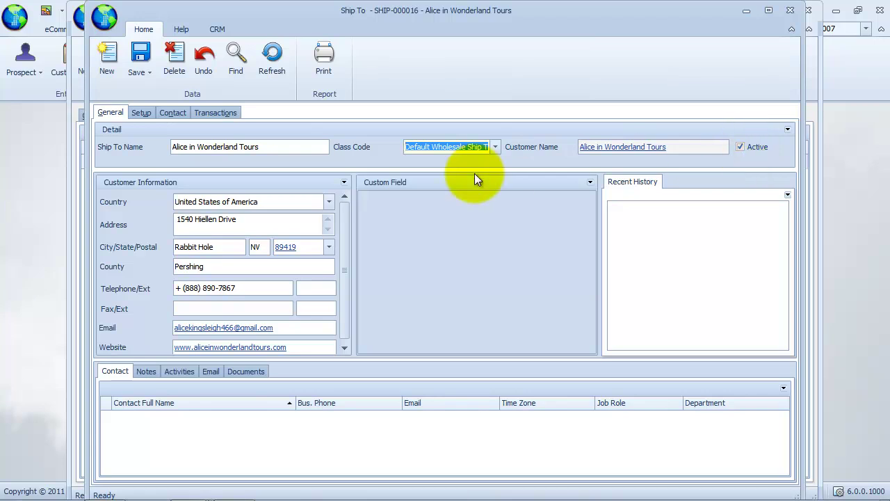
click(285, 200)
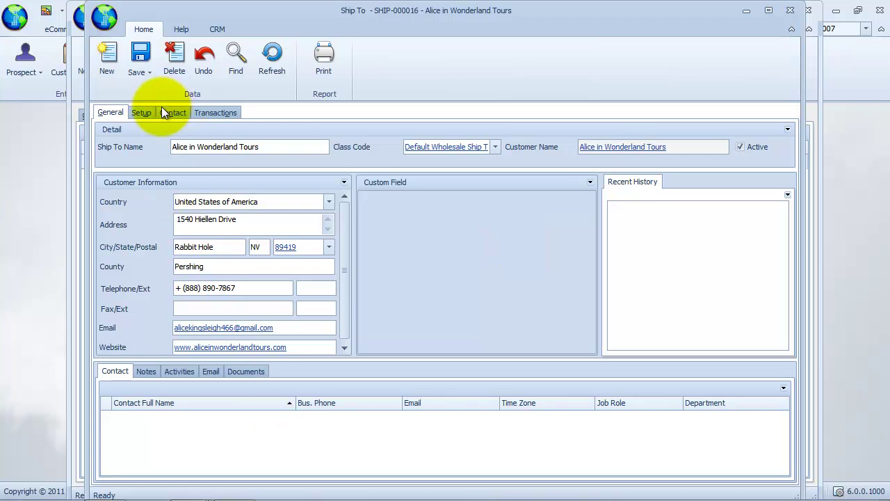
- Examine the ship-to record's setup details and its payment term choices without changing them
click(141, 113)
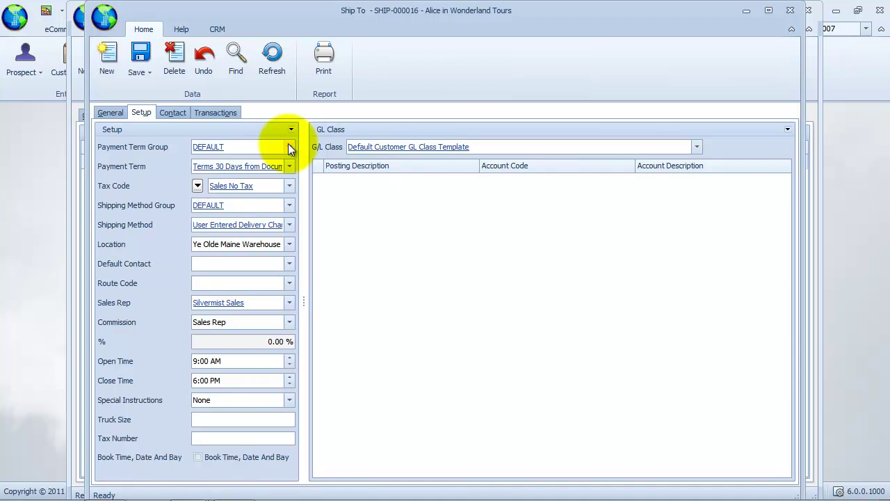
click(285, 167)
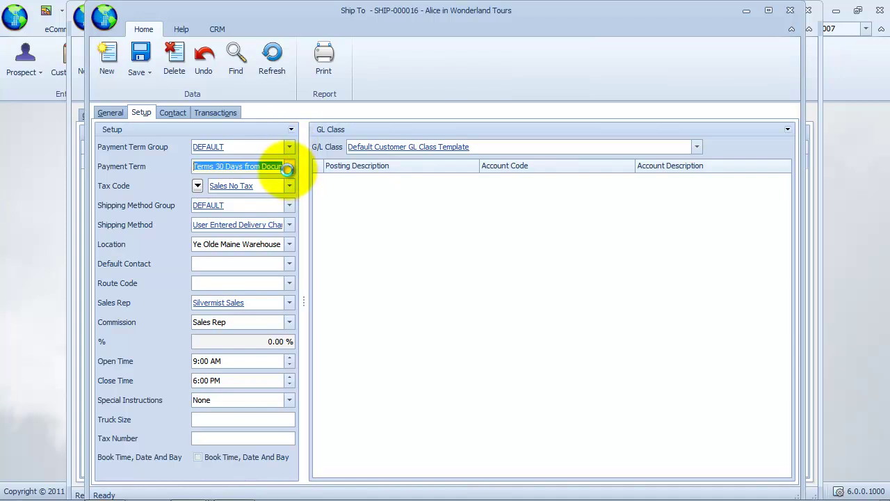
click(289, 167)
click(288, 147)
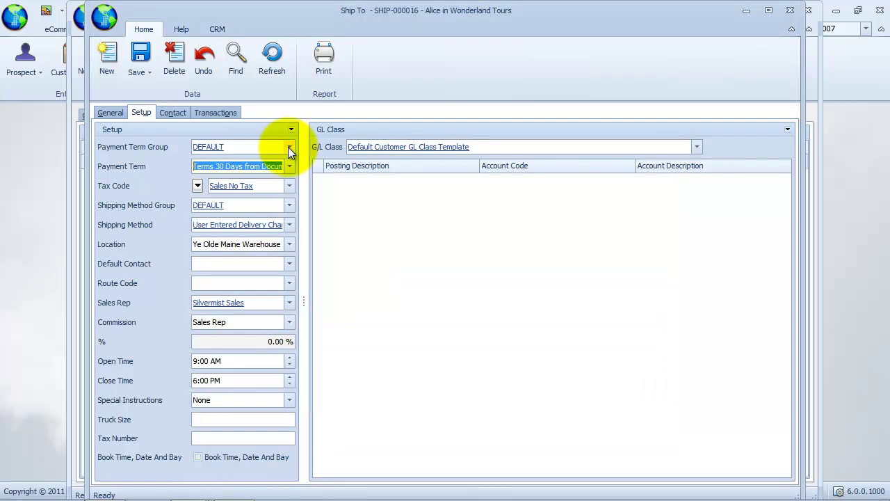
- Choose DEFAULT as the ship-to record's payment term group
click(289, 148)
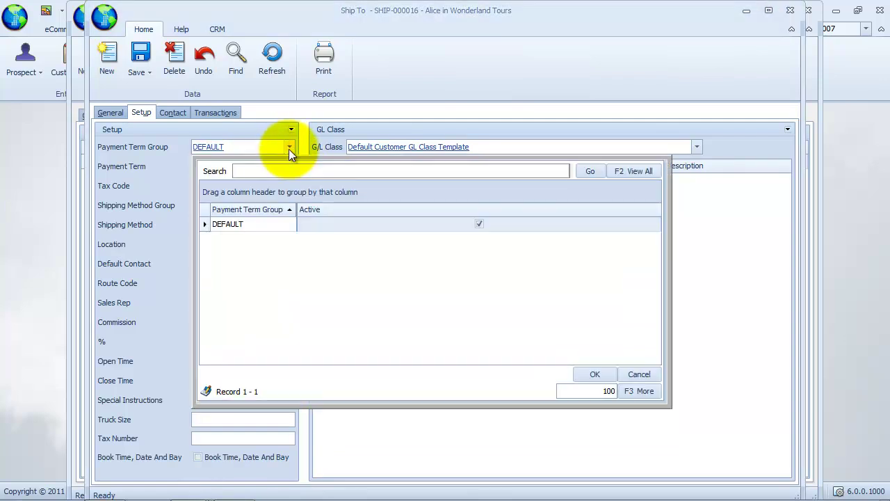
click(272, 223)
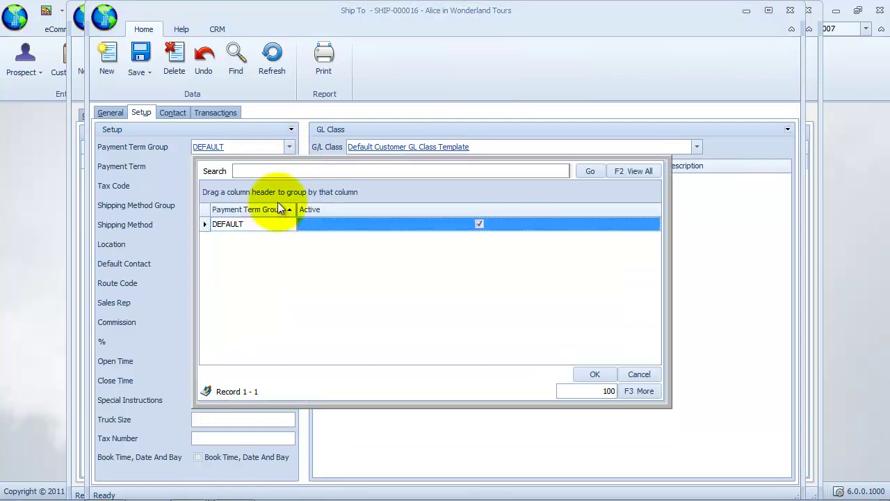
double_click(288, 225)
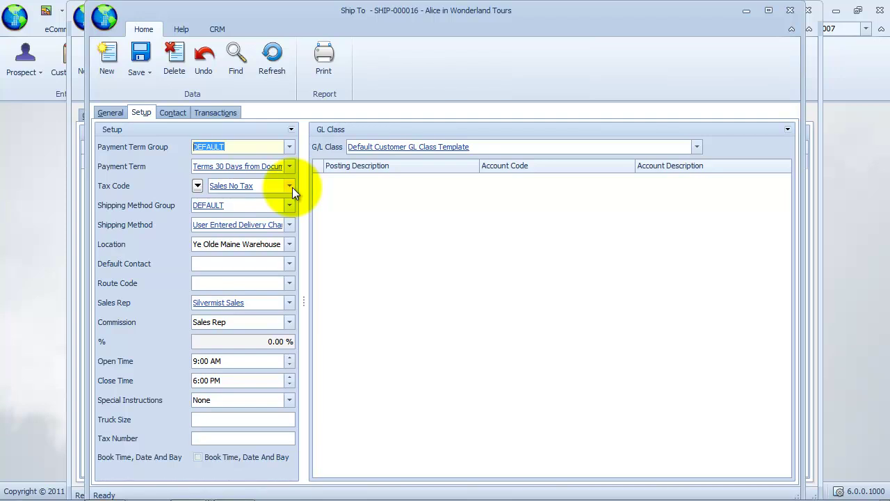
- View the ship-to record's freight tax setting and switch the tax field back to the tax code
click(198, 186)
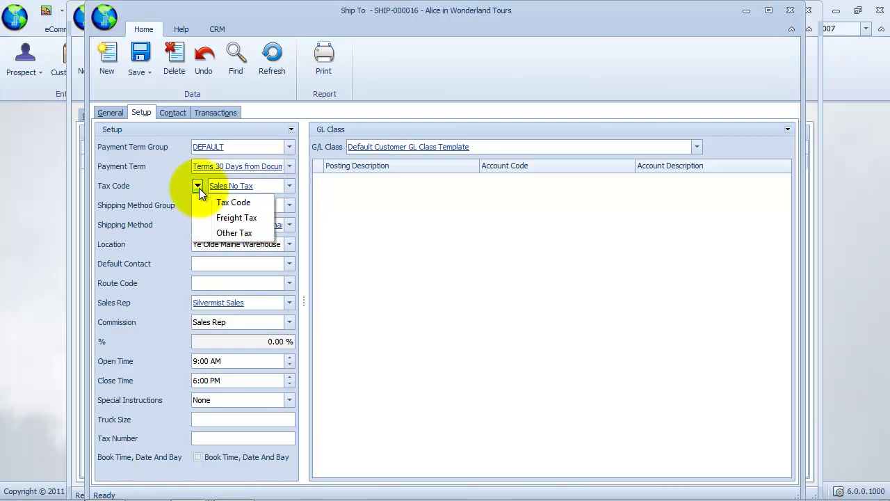
click(259, 221)
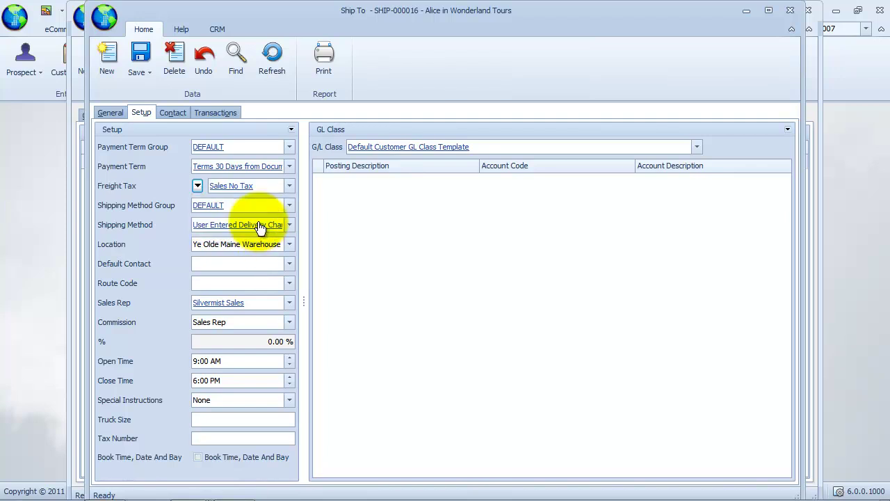
click(198, 186)
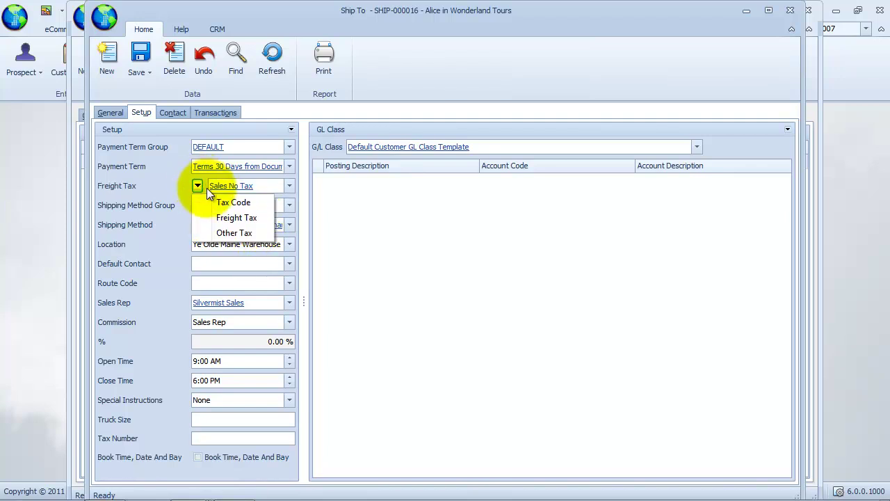
click(213, 200)
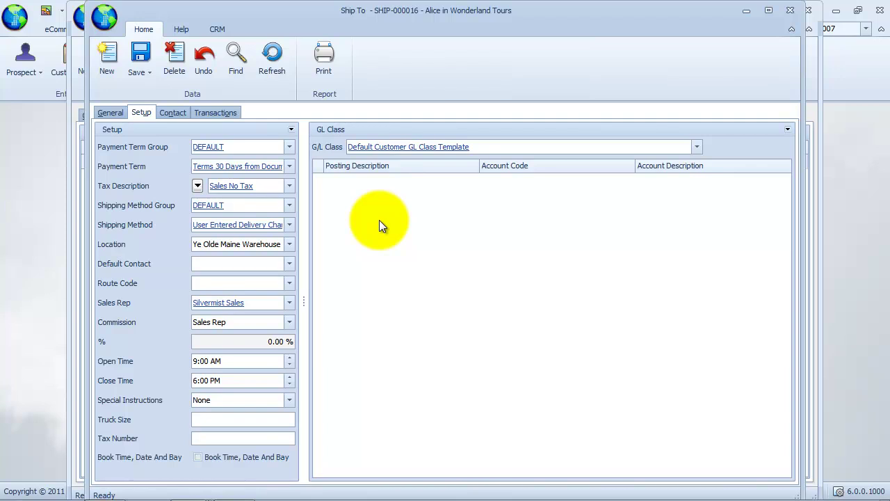
- Set the shipping method group to WEBSHIP and the shipping method to Standard Delivery Charge
click(289, 225)
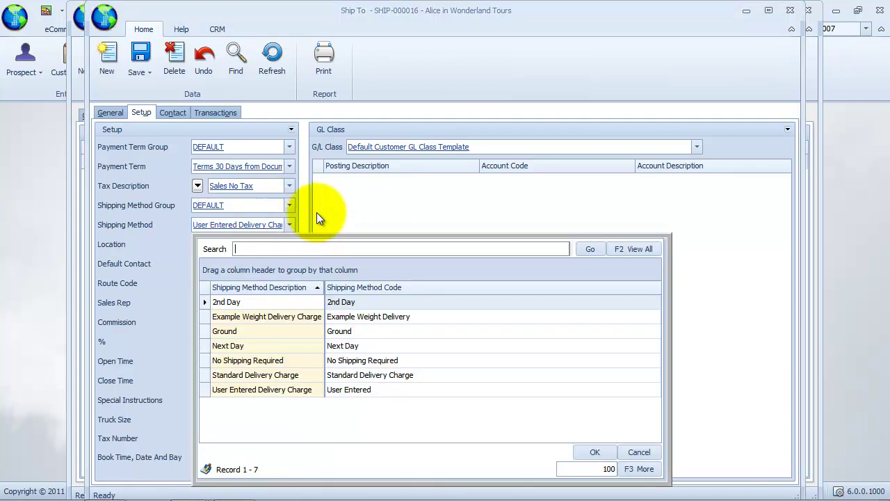
click(298, 208)
click(292, 206)
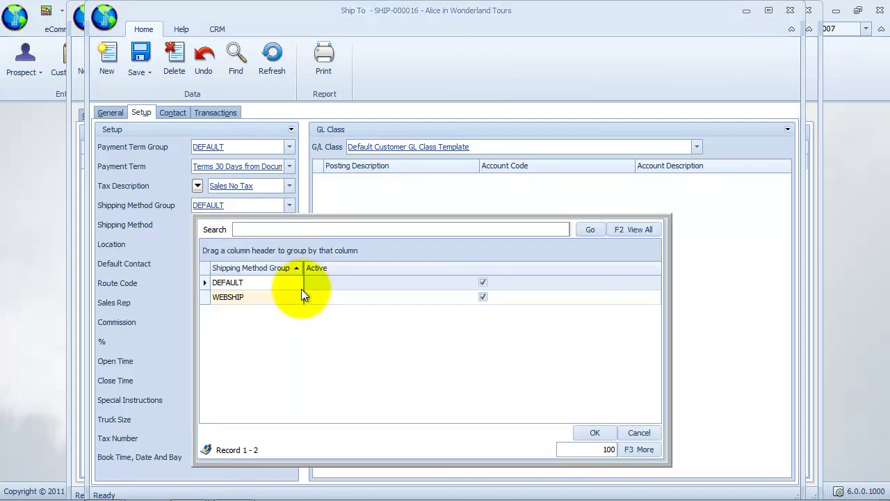
double_click(292, 297)
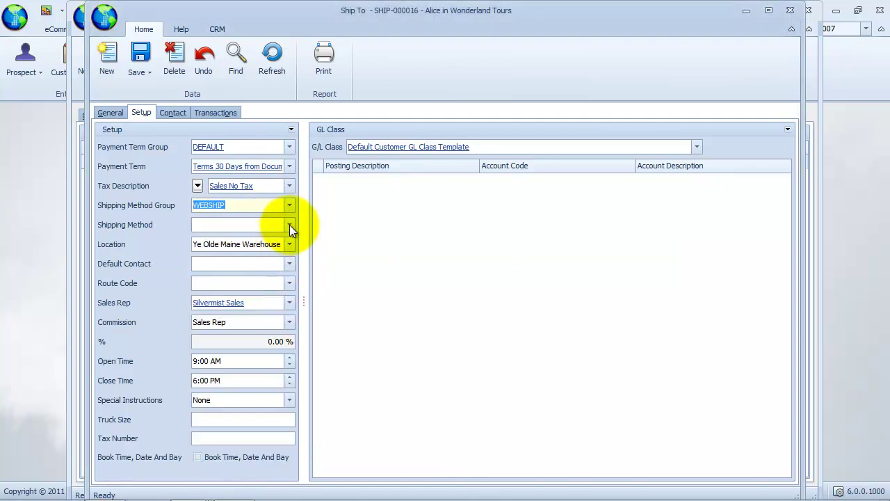
click(289, 224)
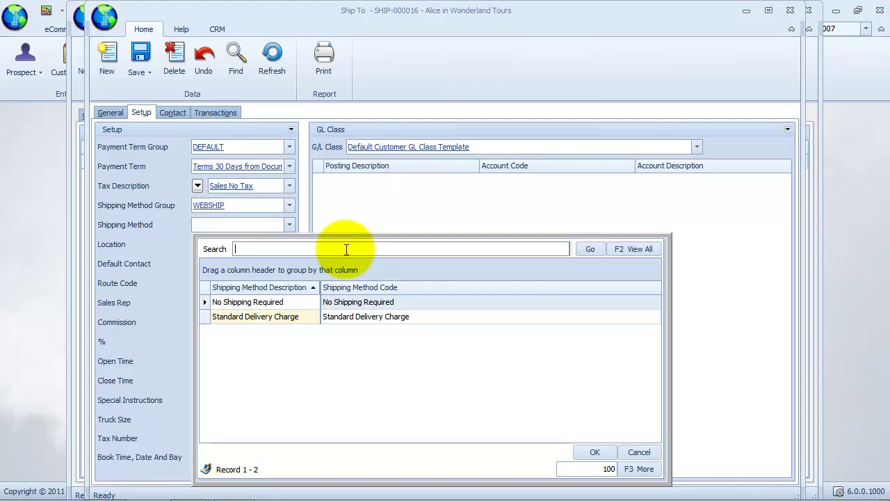
click(292, 205)
click(289, 224)
double_click(301, 315)
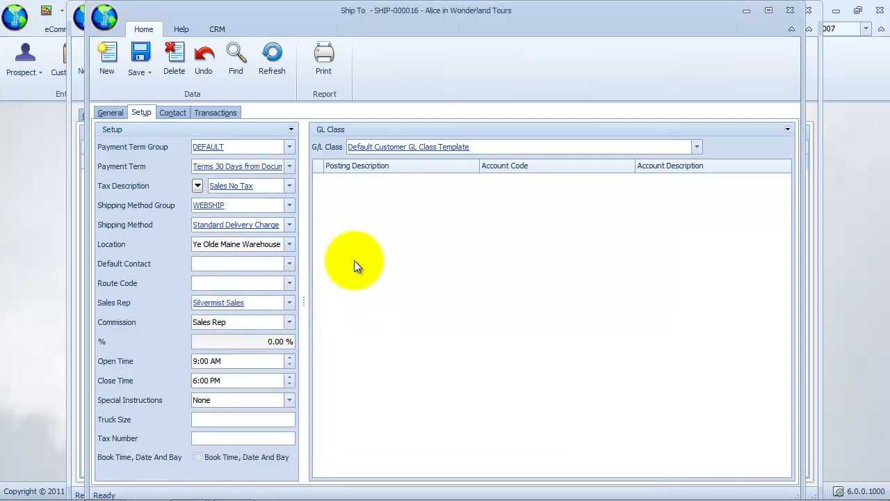
- Set the shipping method group to DEFAULT and the shipping method to User Entered Delivery Charge
click(289, 205)
double_click(269, 281)
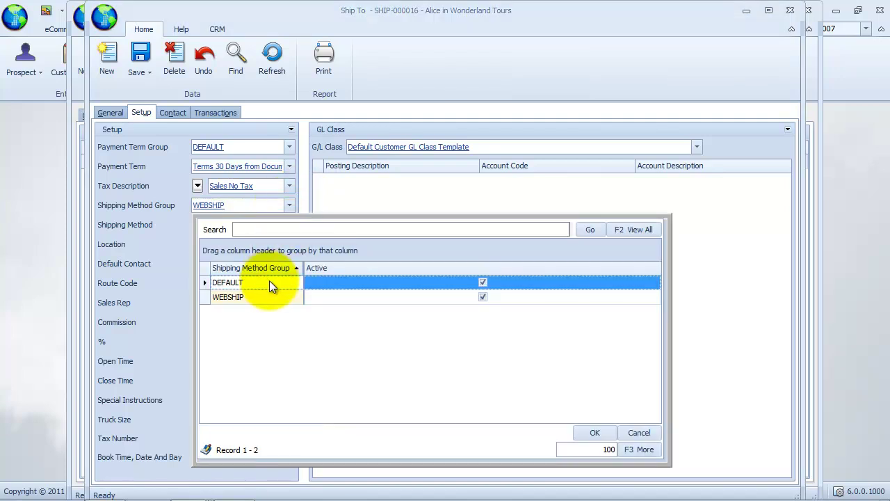
click(292, 225)
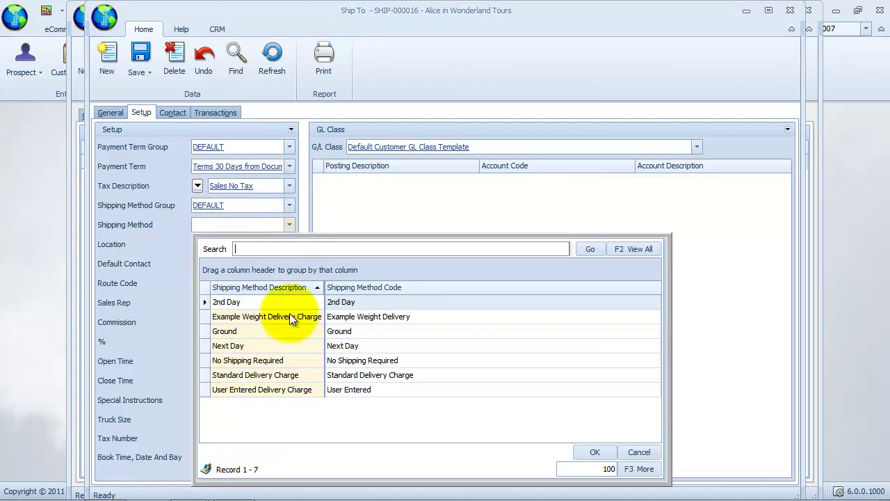
double_click(314, 390)
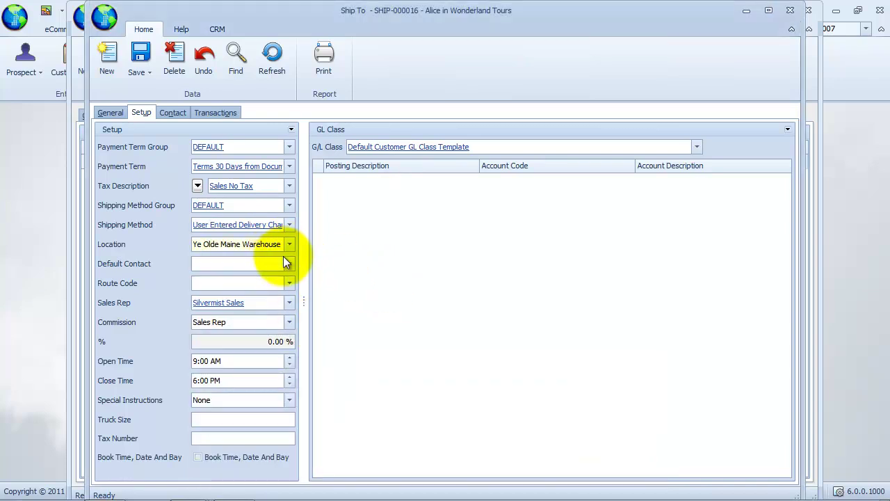
- Check the default contact choices without selecting one and assign route code 104, Pinewoods, to the ship-to record
click(290, 264)
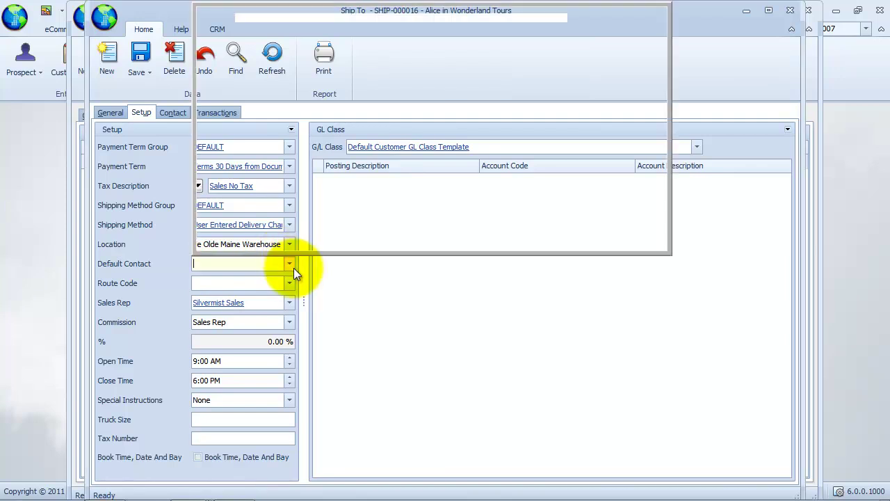
key(Escape)
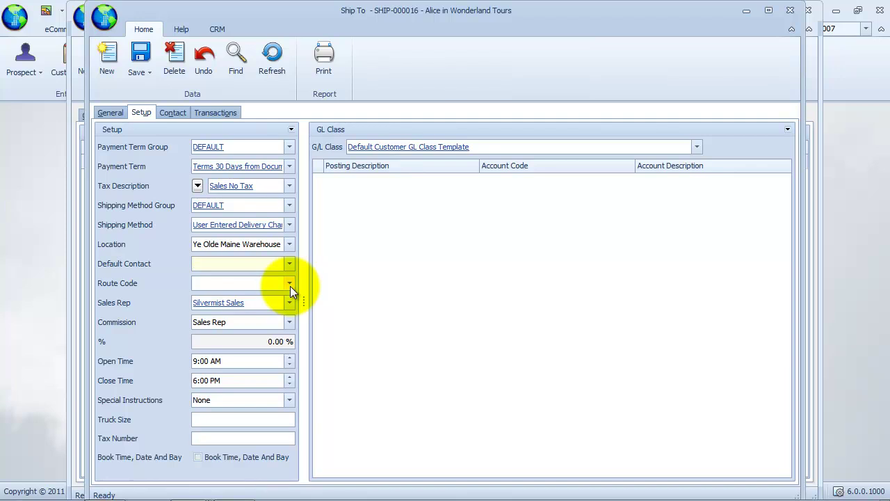
click(289, 284)
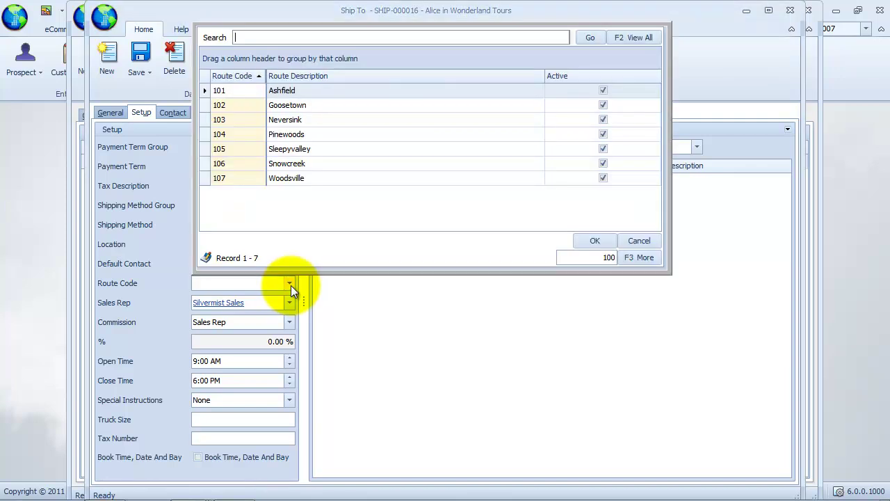
click(287, 133)
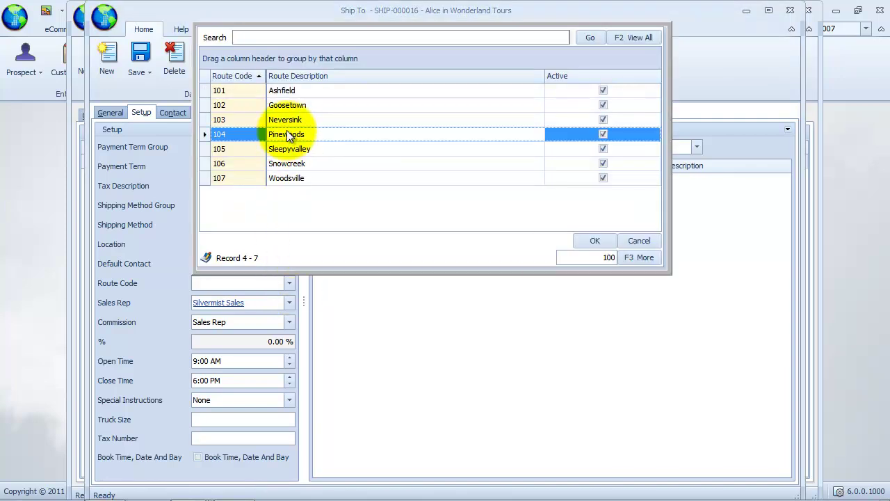
click(583, 236)
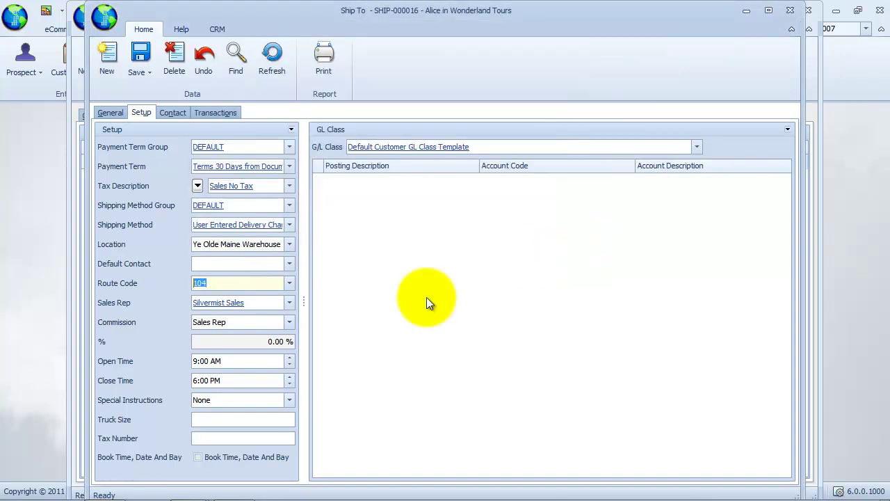
- Look through the available sales rep groups and close the list without choosing another one
click(273, 301)
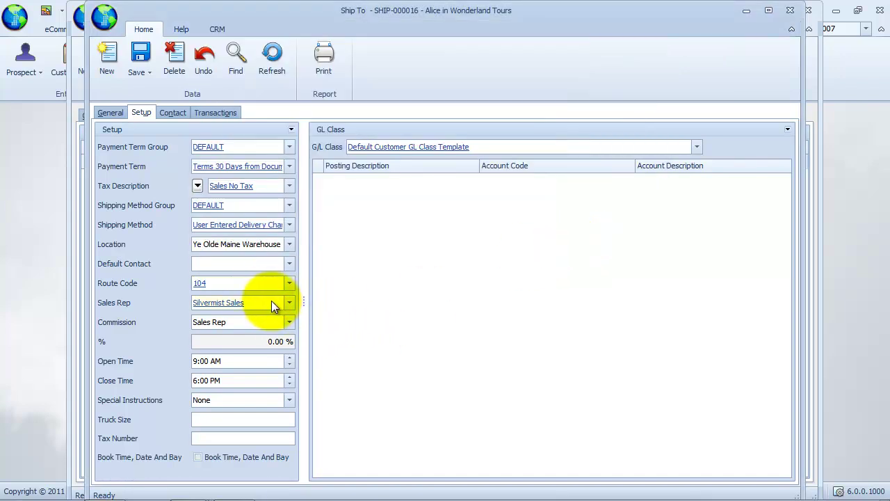
click(289, 302)
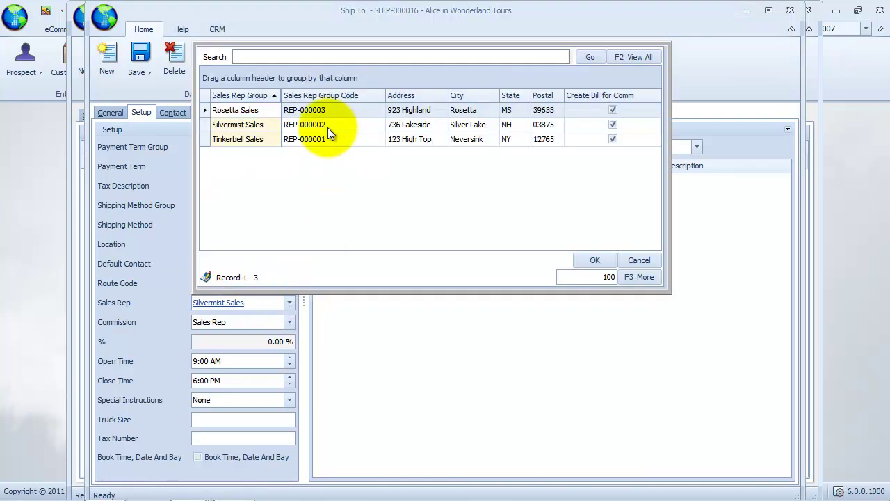
click(363, 342)
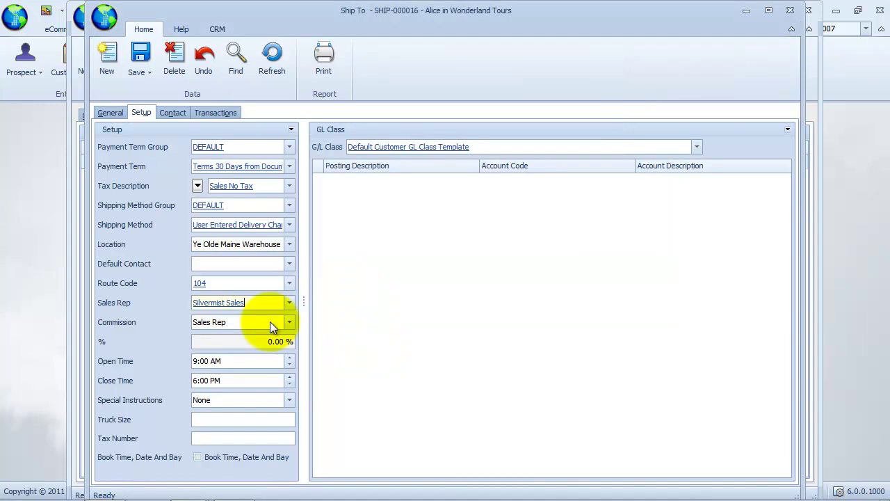
- Choose Sales Rep as the commission source and check the open time without editing it
click(270, 322)
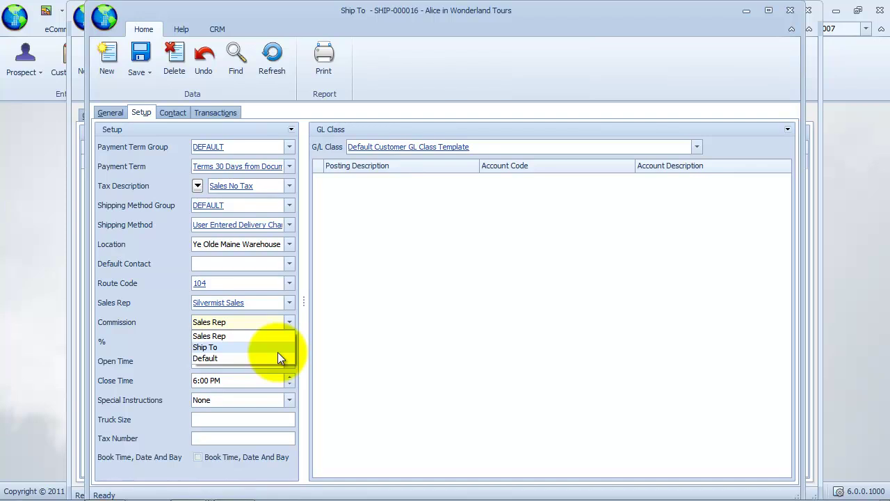
click(278, 336)
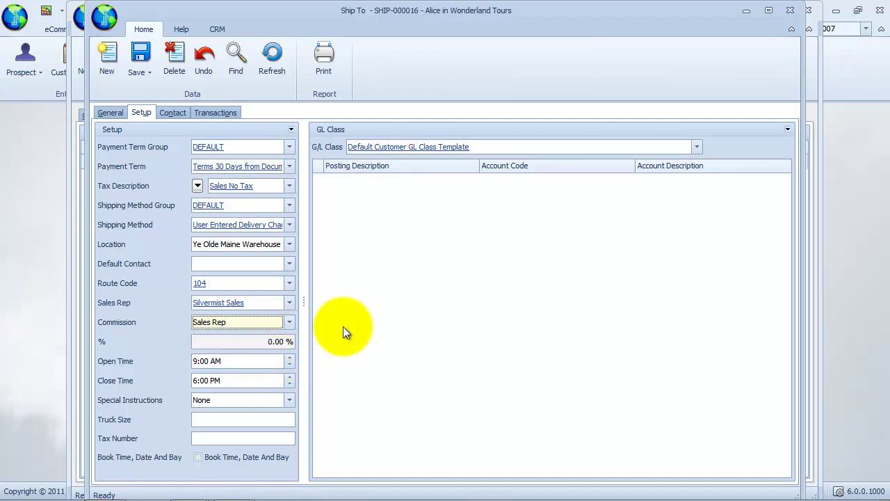
click(385, 340)
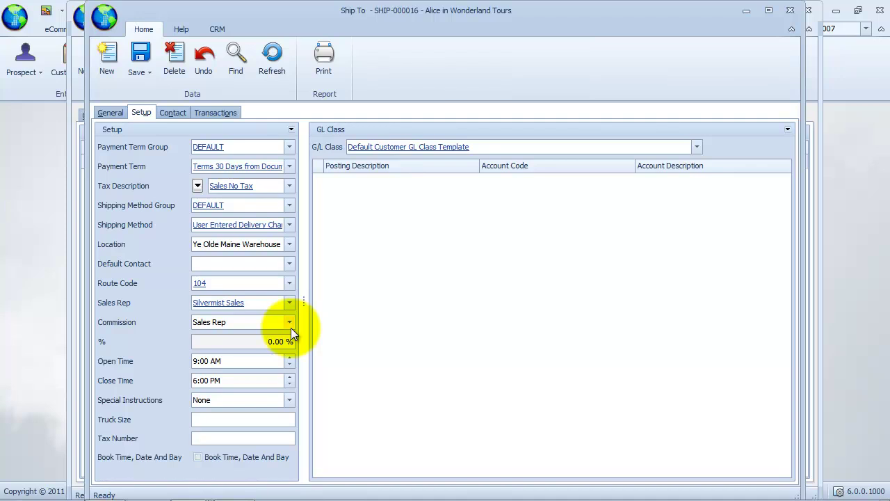
click(274, 362)
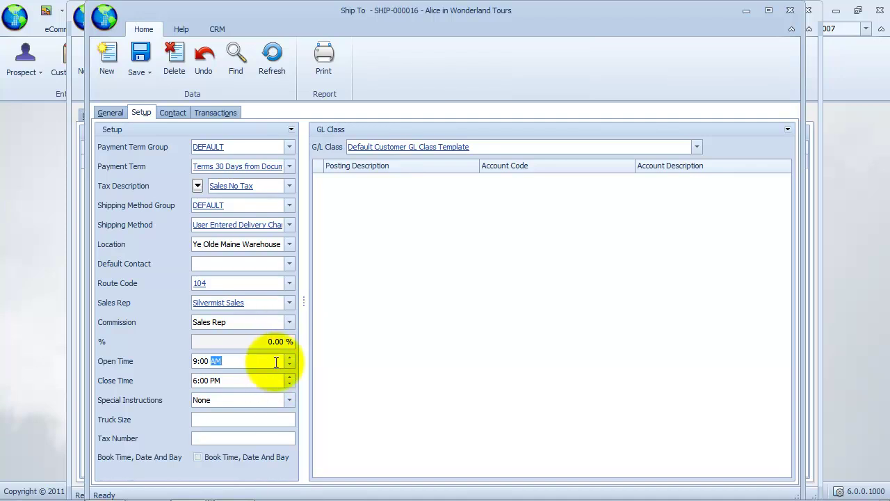
click(480, 331)
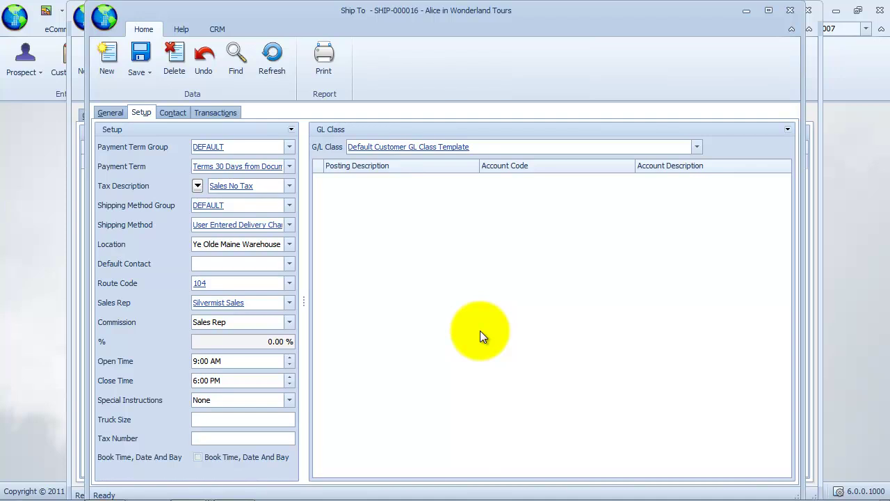
- Save the changes to the ship-to record
click(139, 72)
click(155, 96)
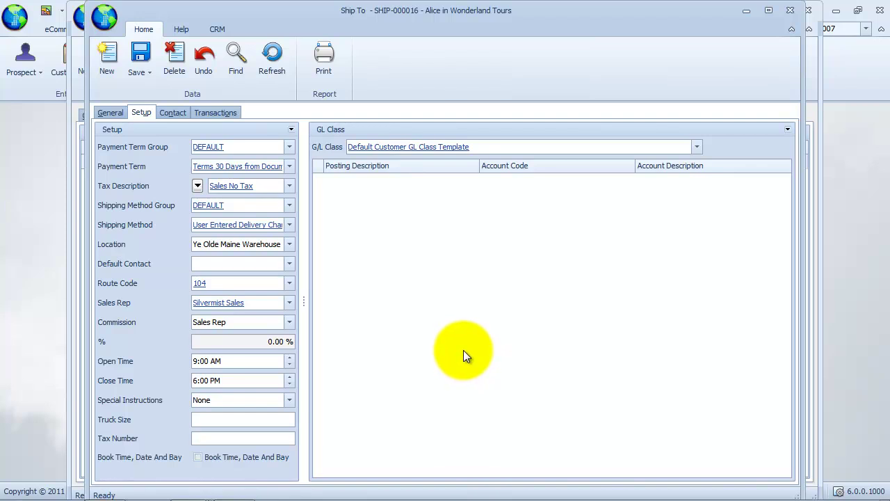
click(139, 73)
click(160, 97)
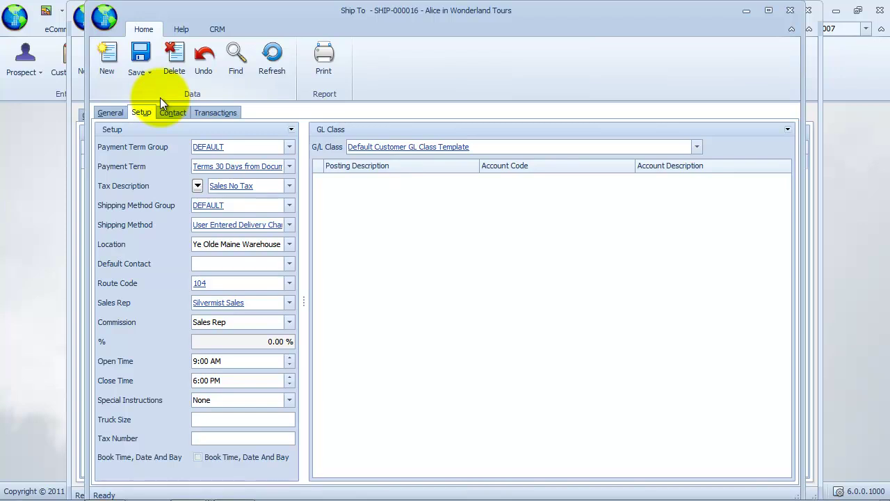